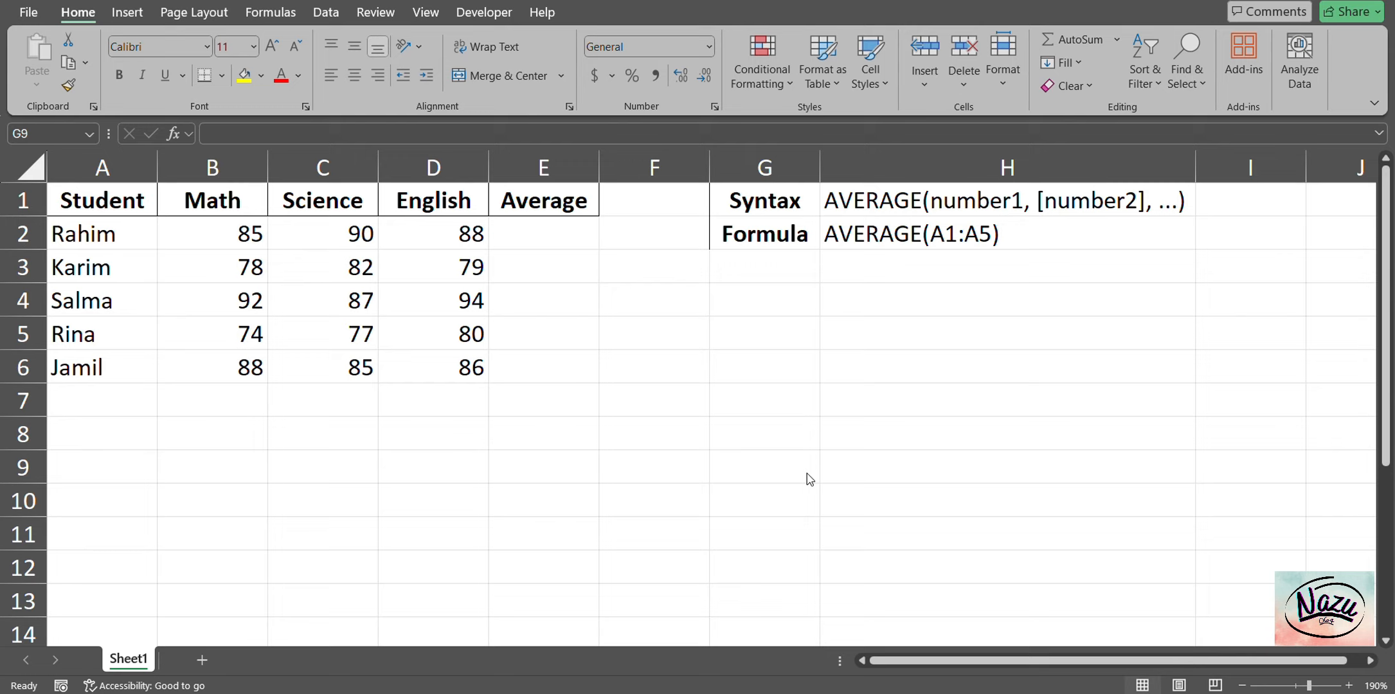
drag(771, 202, 958, 202)
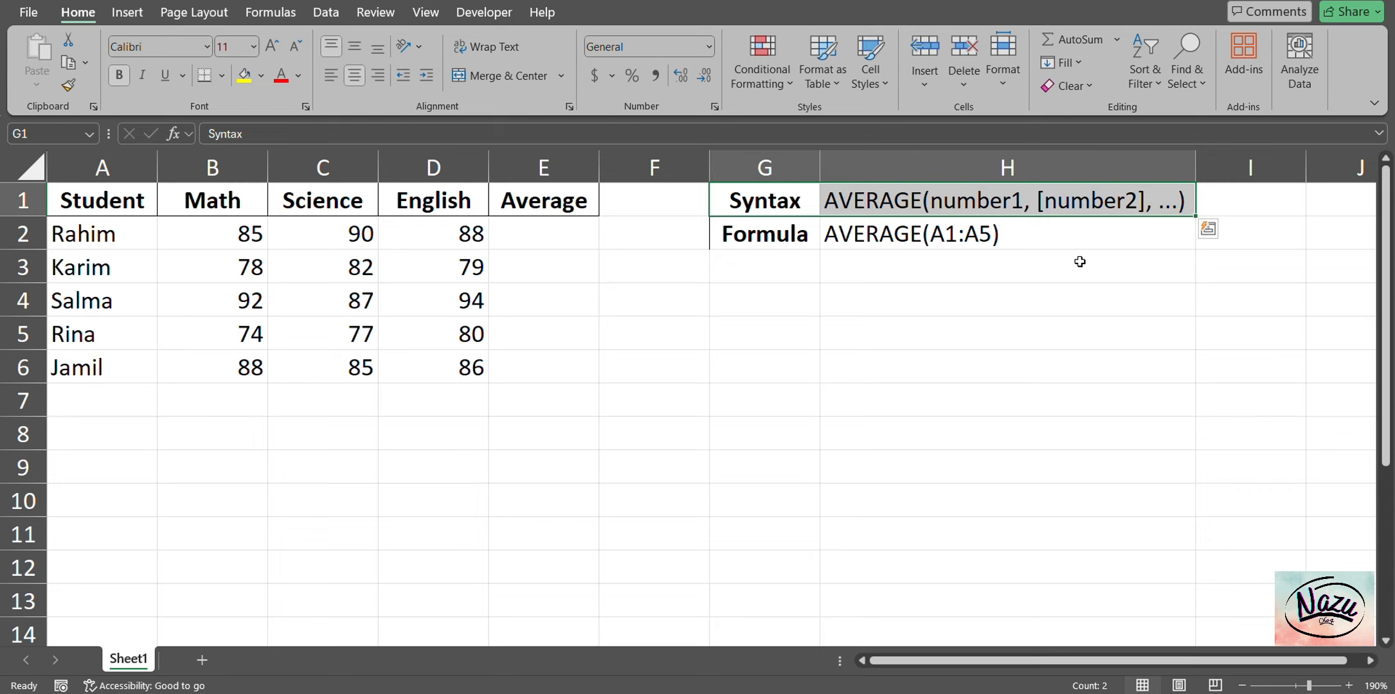
click(109, 205)
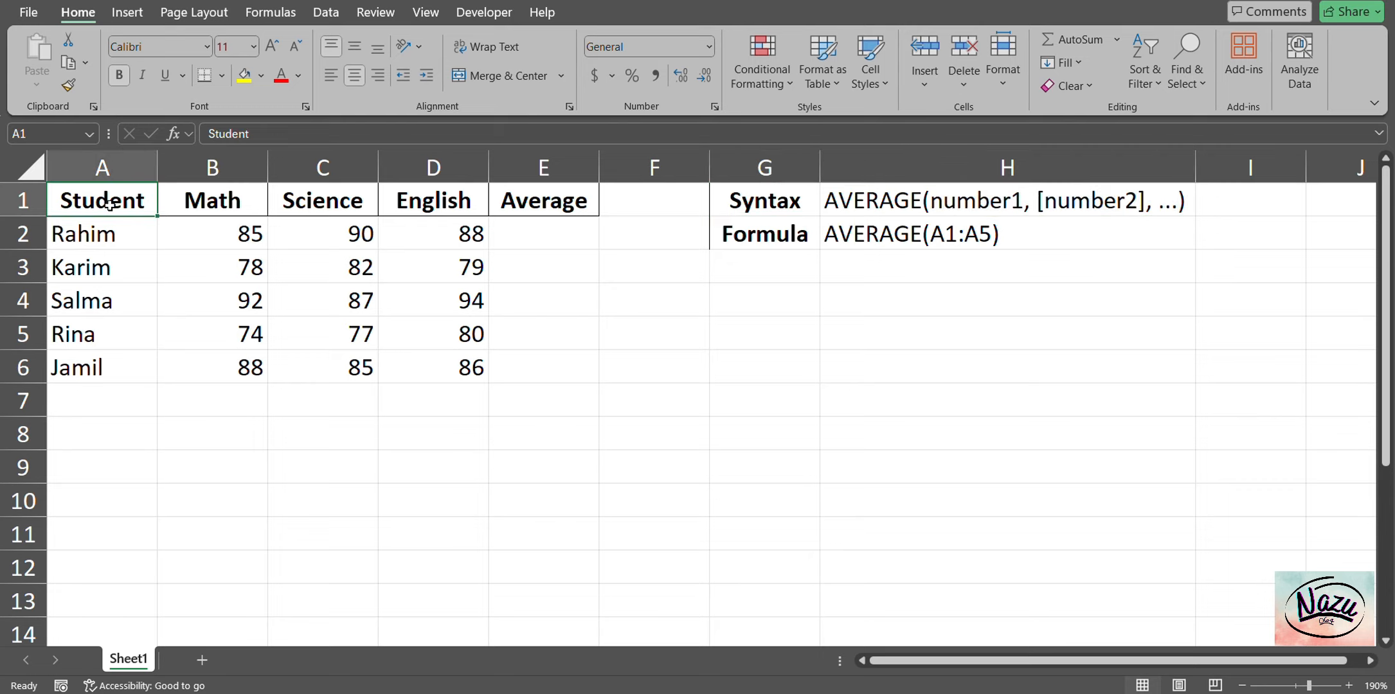
click(227, 247)
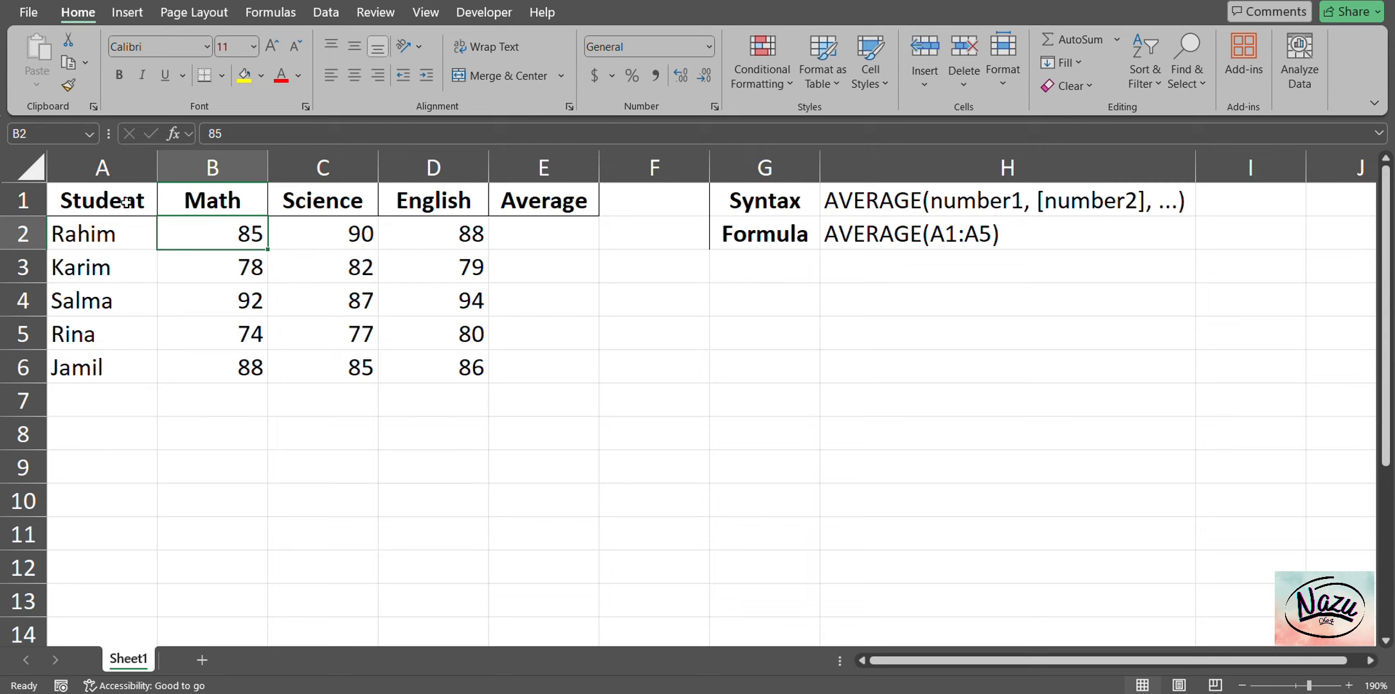
click(78, 369)
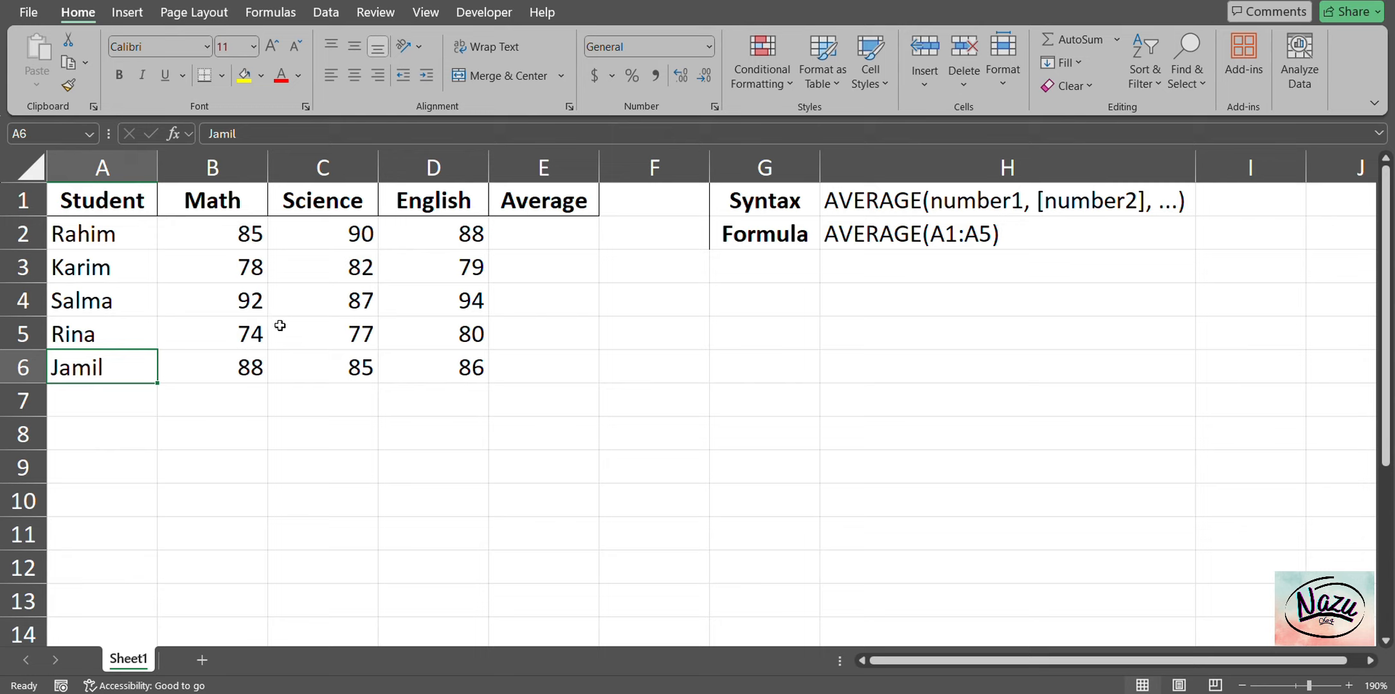
click(932, 231)
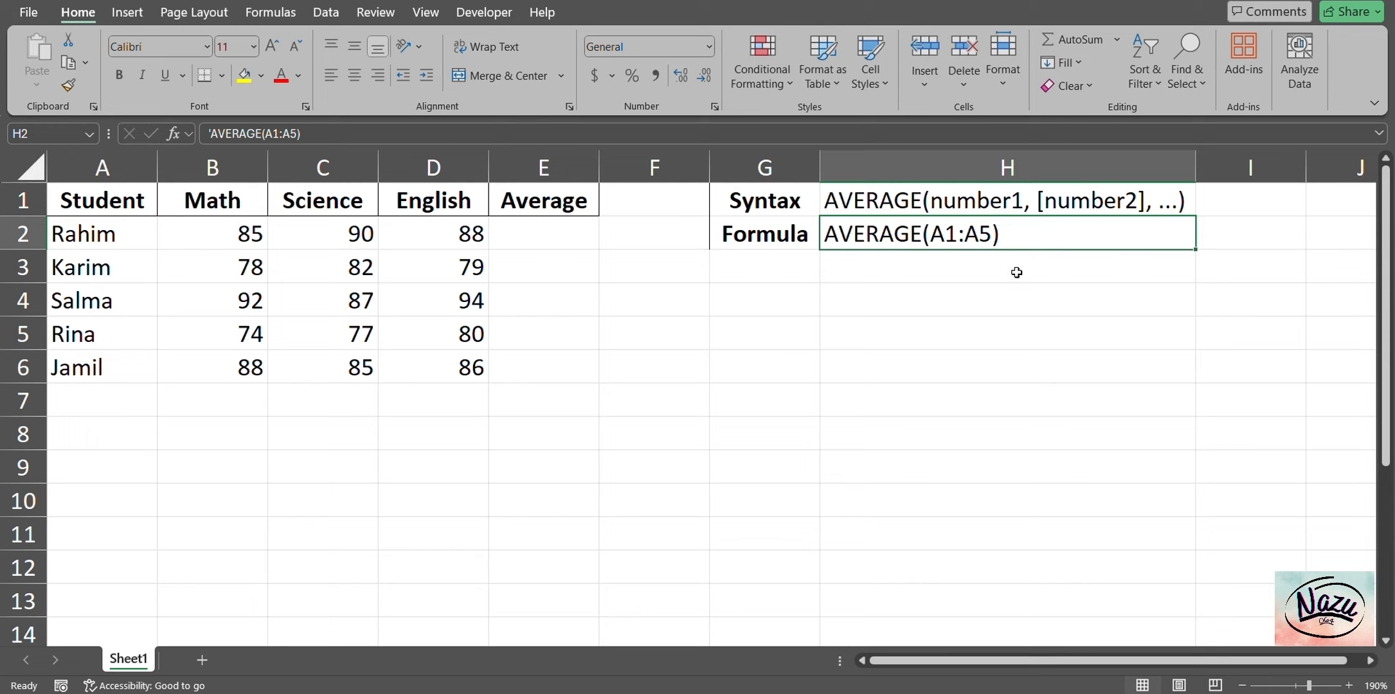
Calculate the first student's average in E2 with =AVERAGE(B2:D2) and fill the formula down to E6.
click(577, 230)
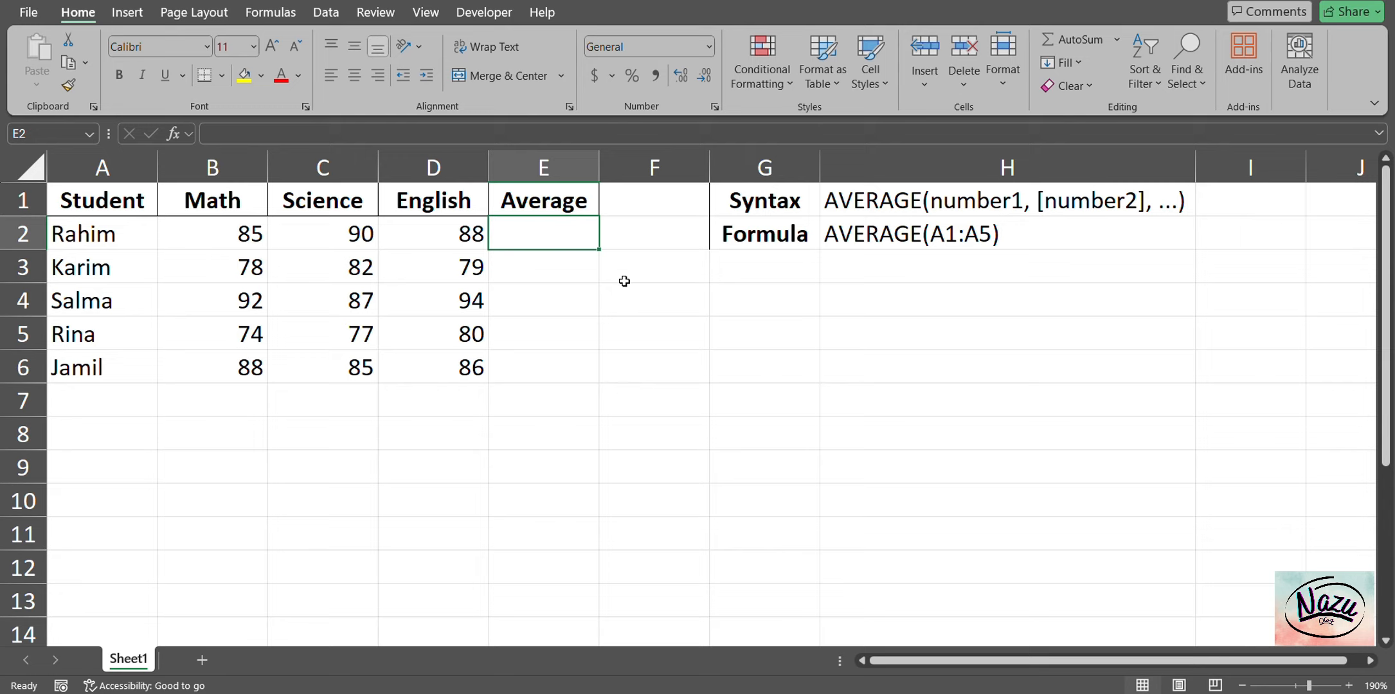
text(=)
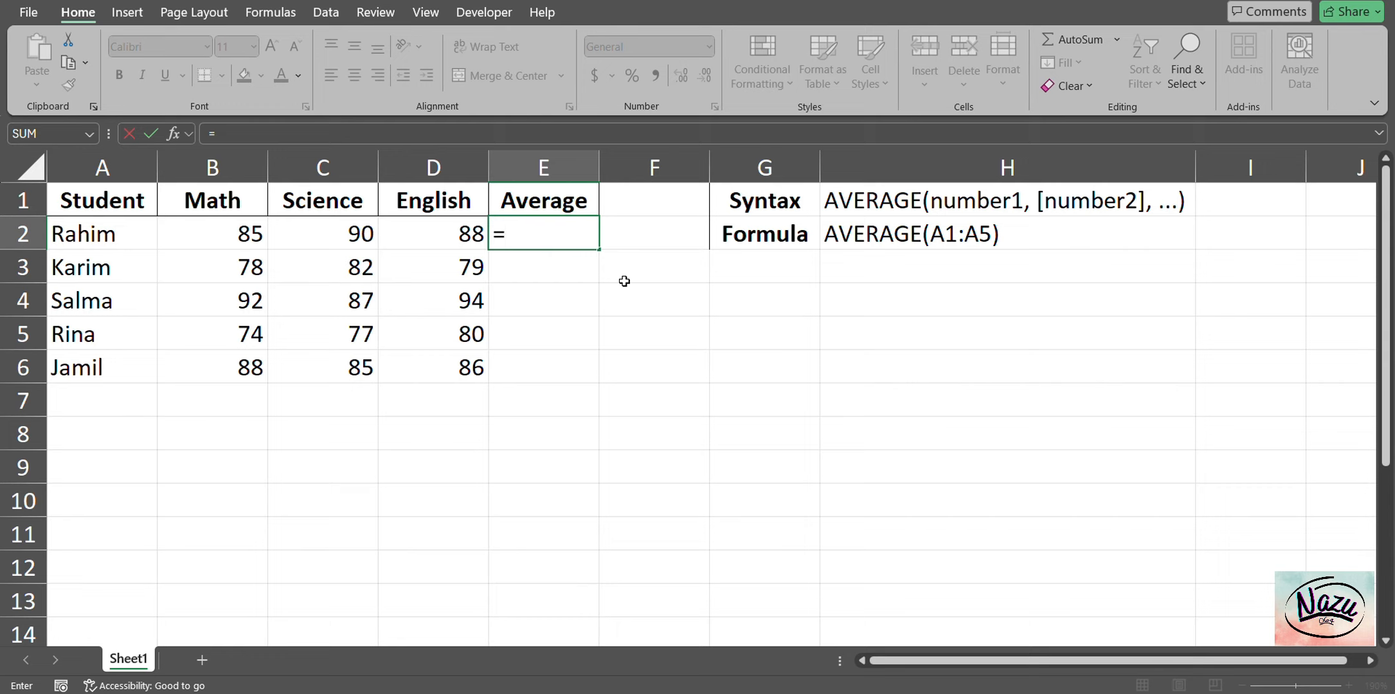
text(avera)
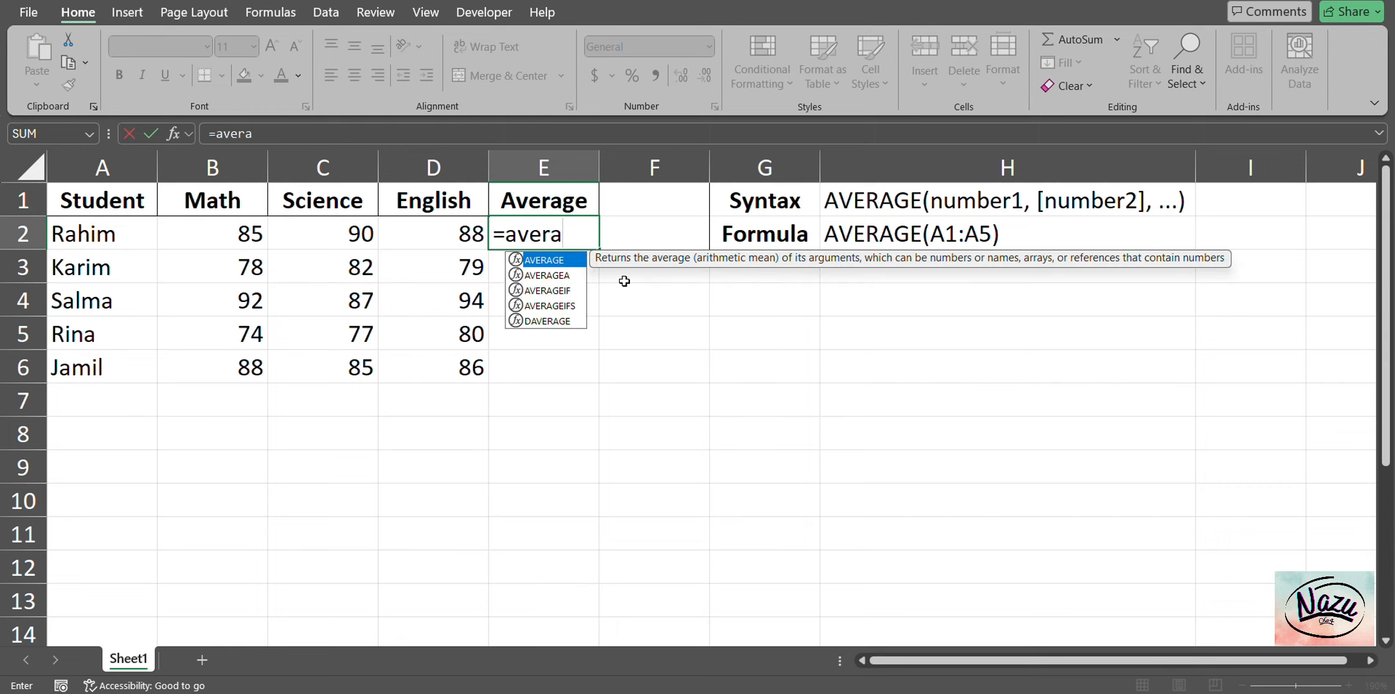
double_click(558, 262)
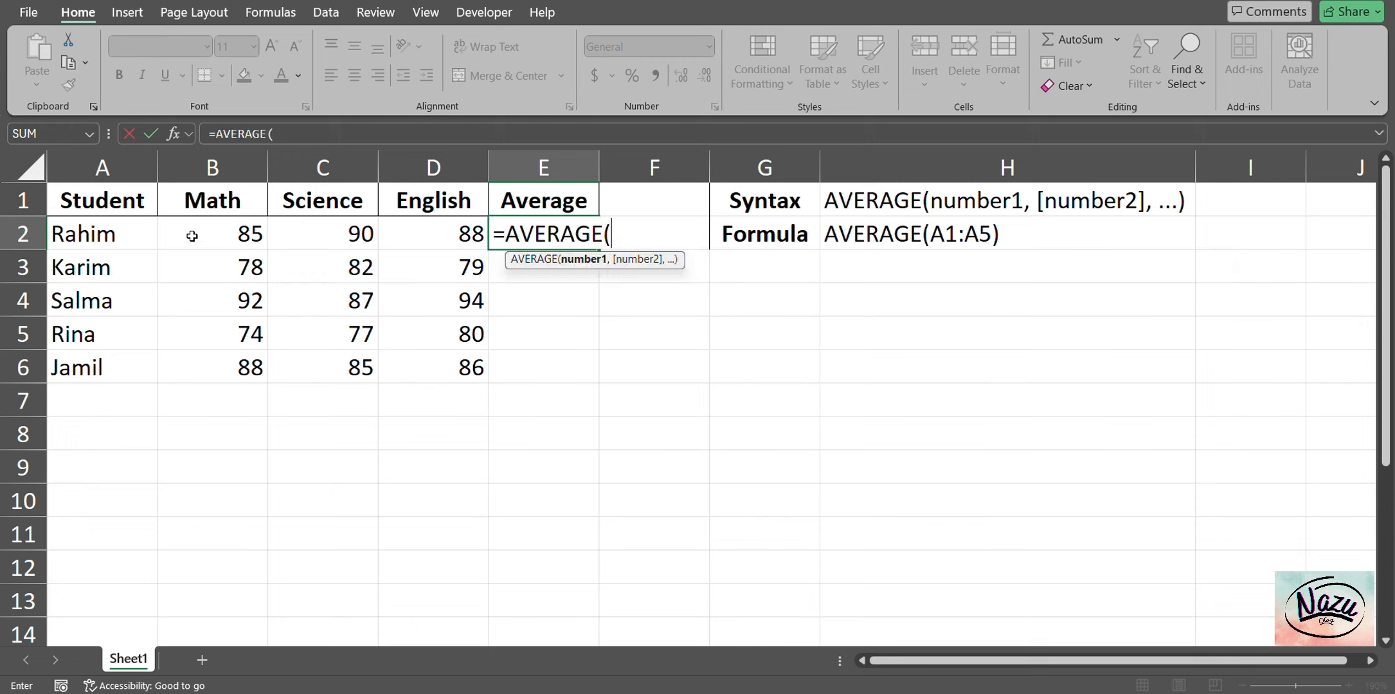
drag(192, 238, 457, 231)
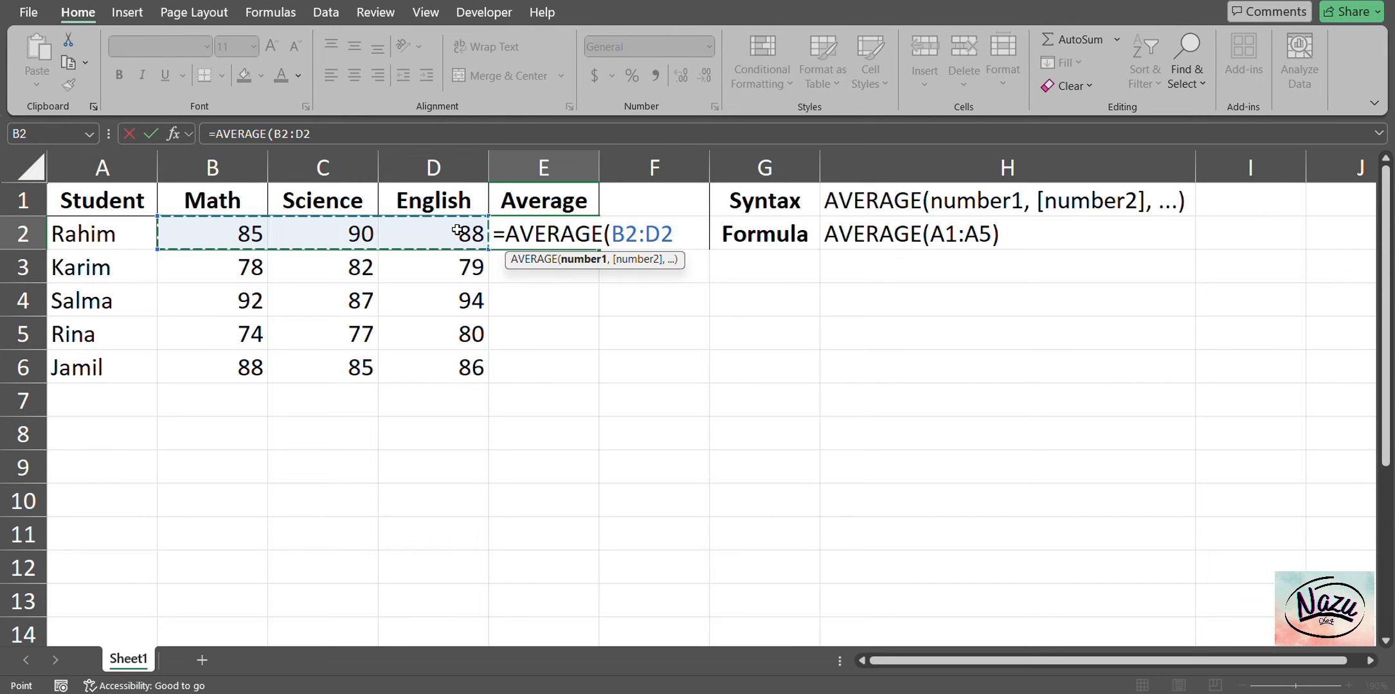
text())
key(Return)
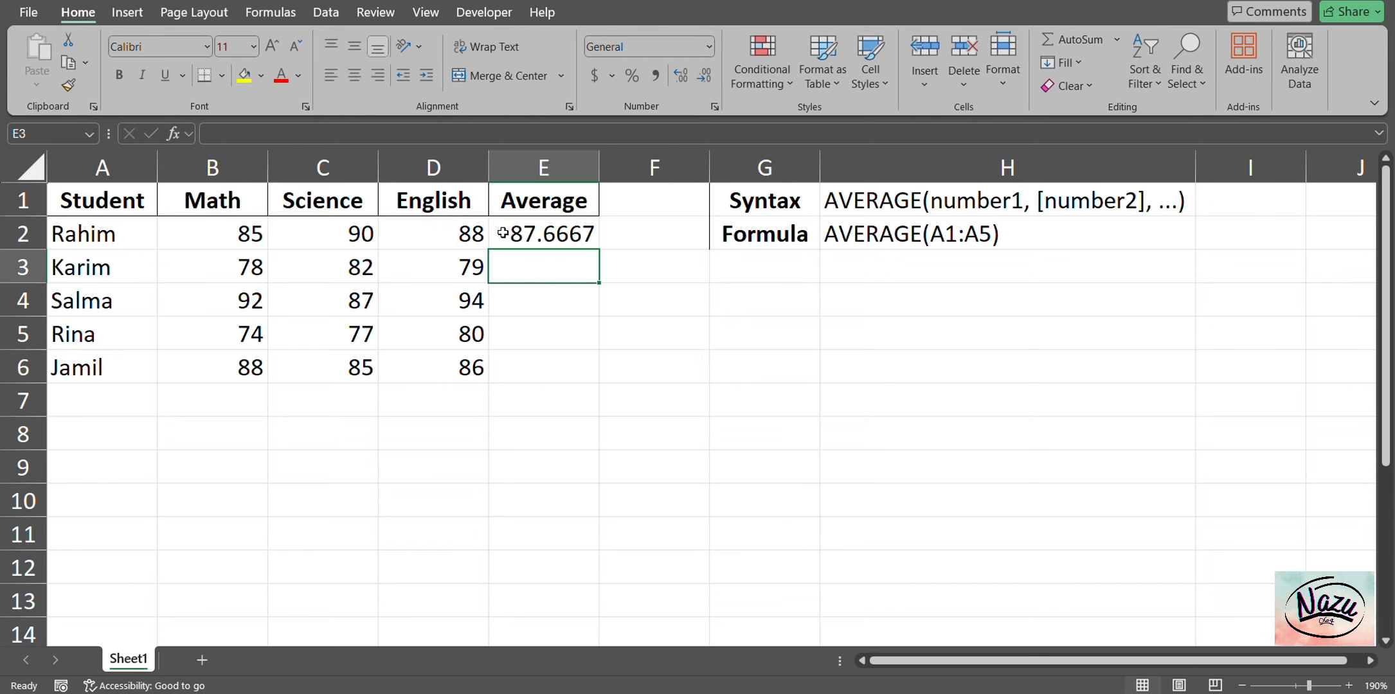
click(536, 233)
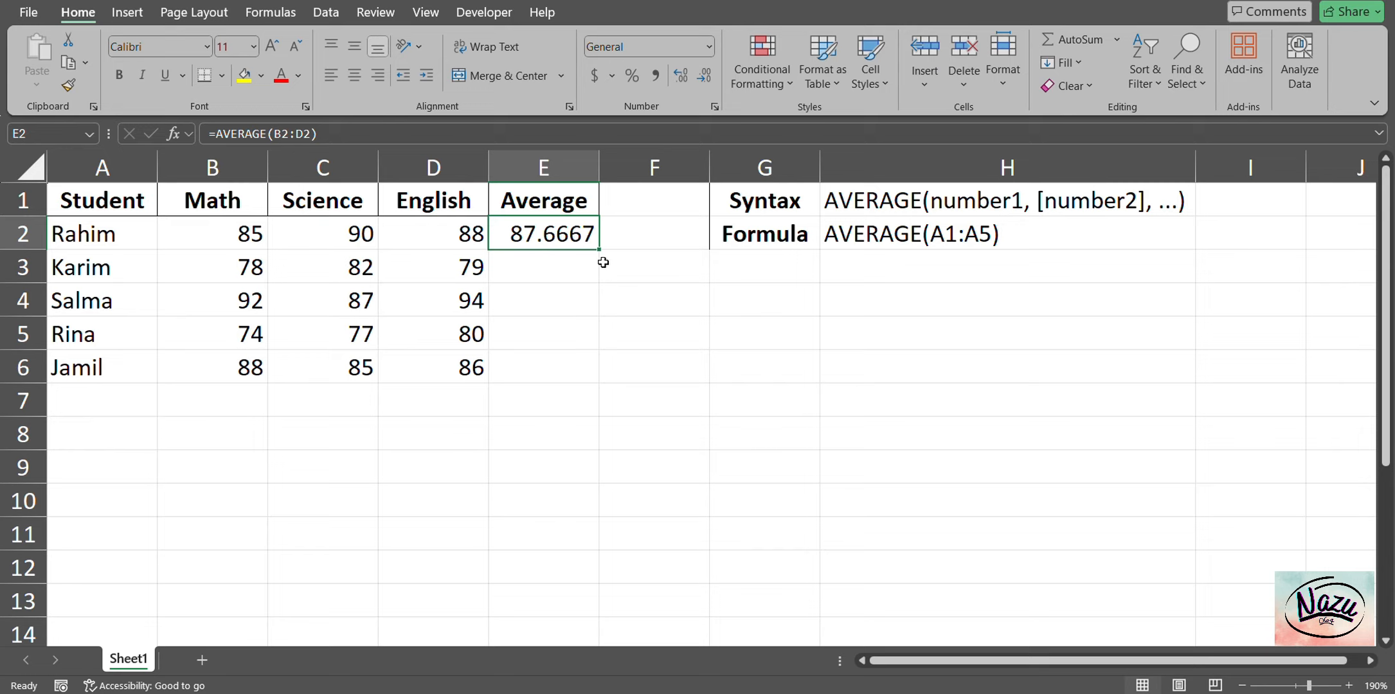
drag(598, 249, 596, 378)
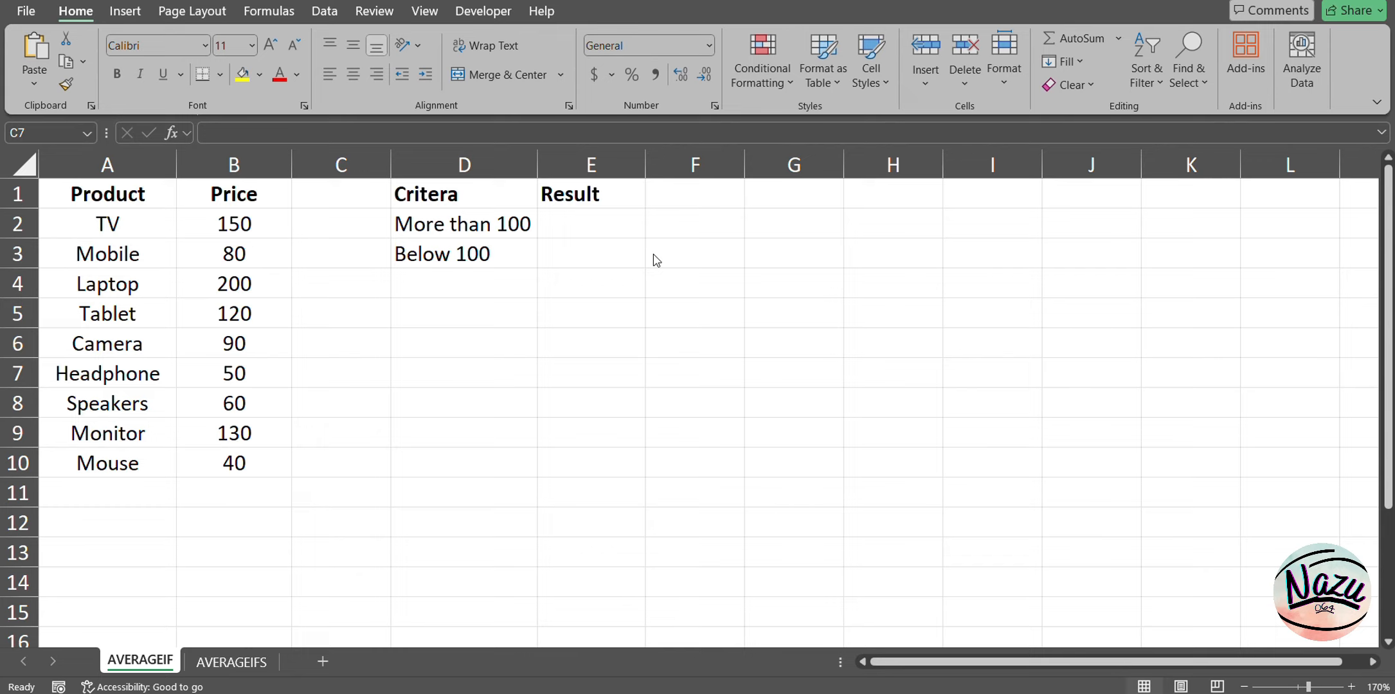
Enter =AVERAGEIF(B:B,">100",B:B) in E2 to average the prices for the "More than 100" criterion.
click(187, 256)
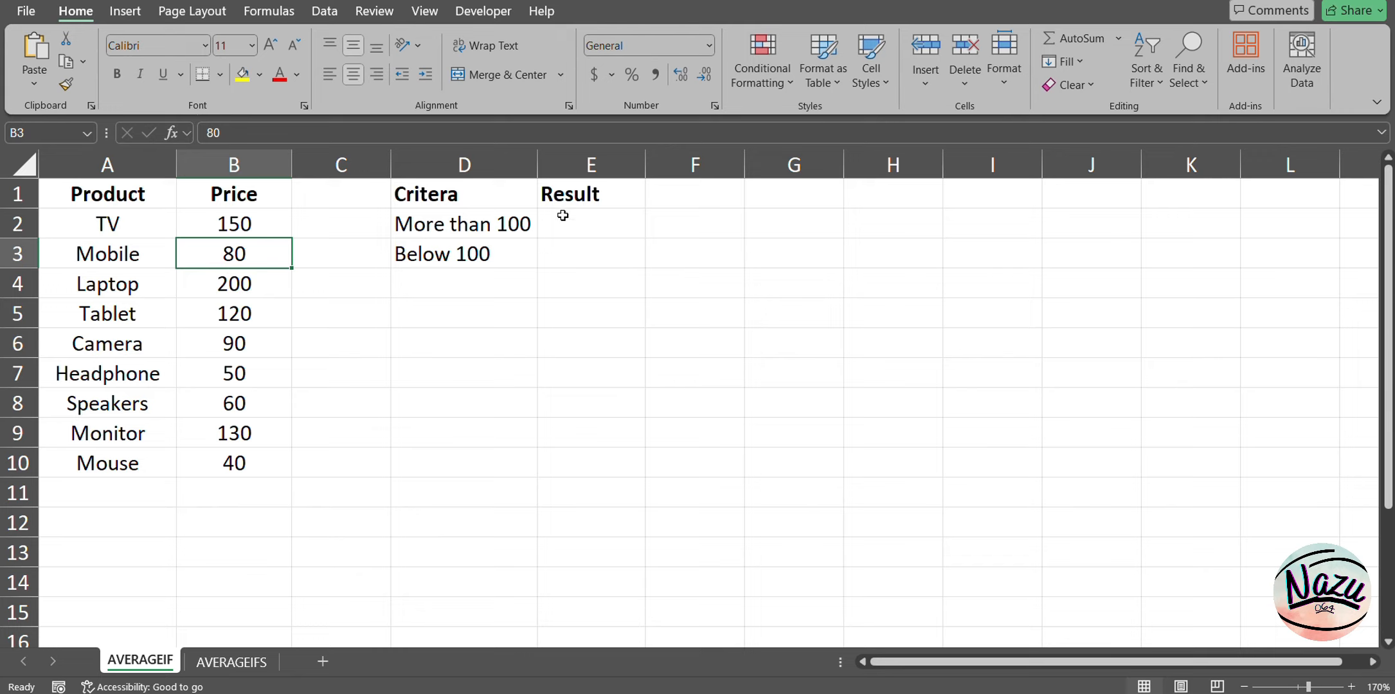
click(616, 234)
text(=AVERAGEIF()
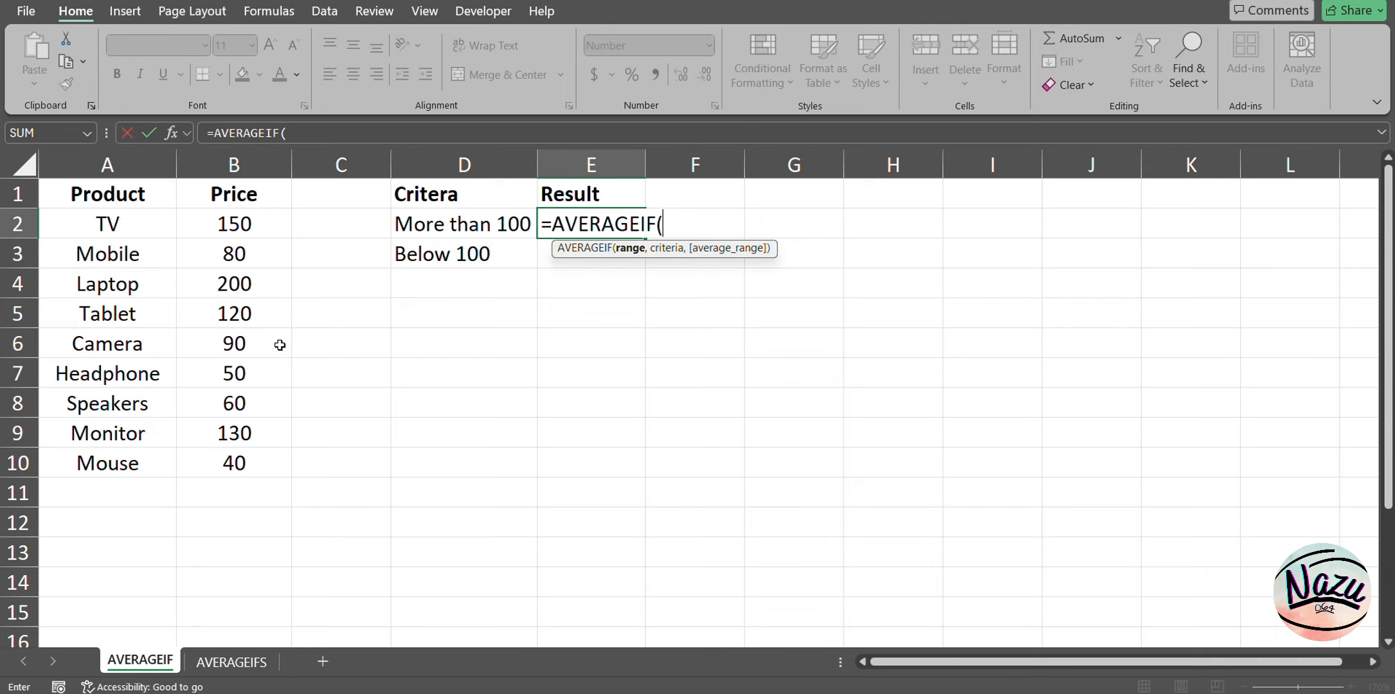
click(236, 222)
drag(236, 222, 265, 256)
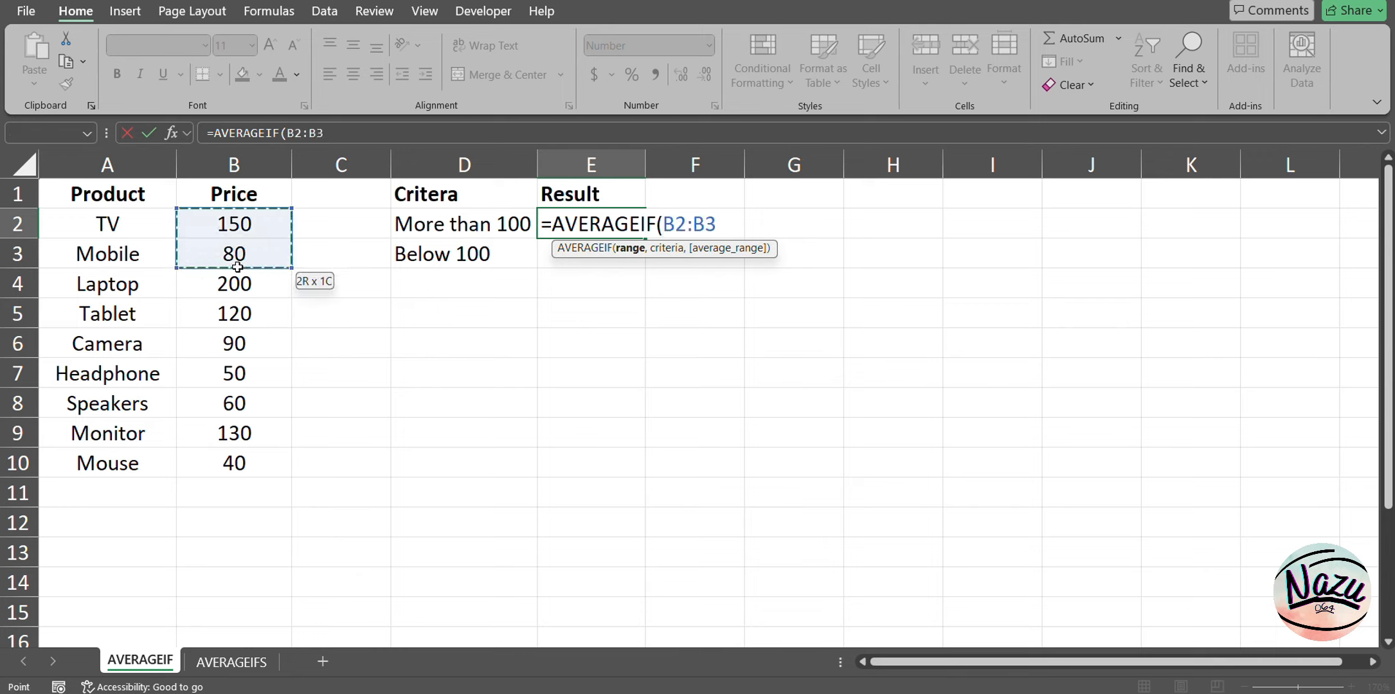
click(248, 165)
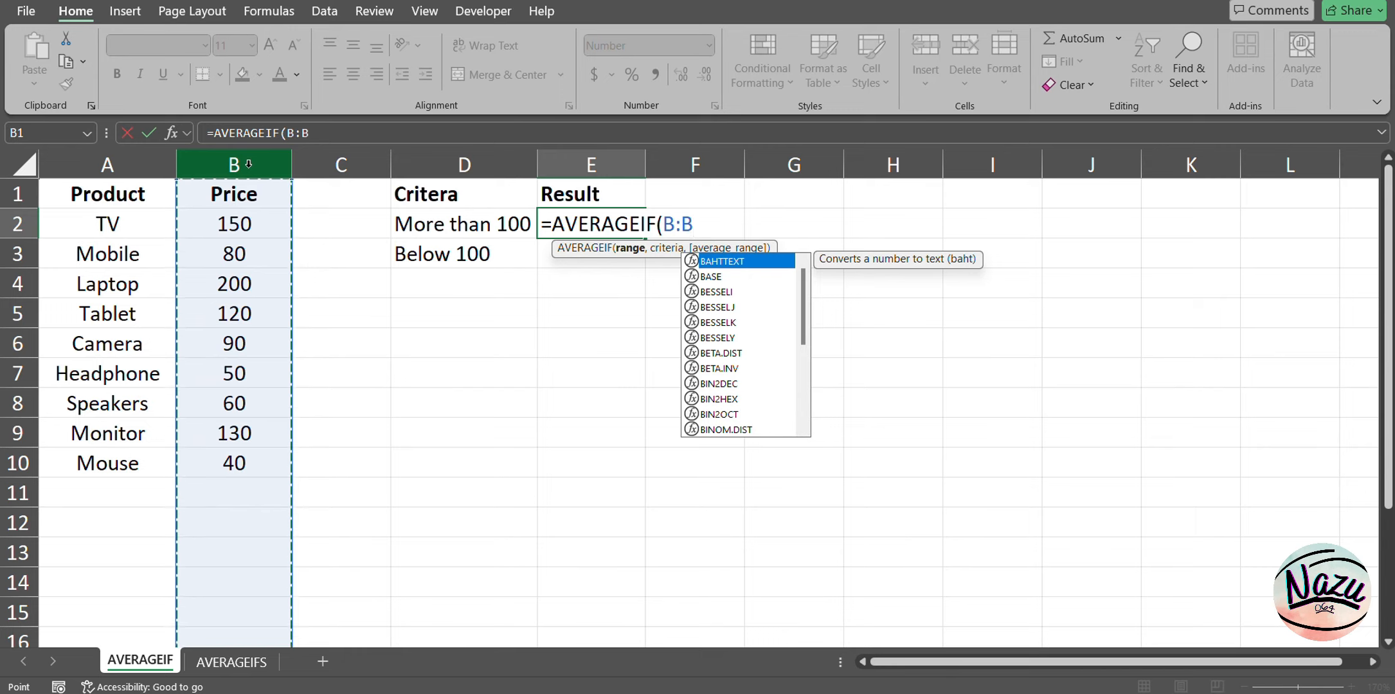
text(,)
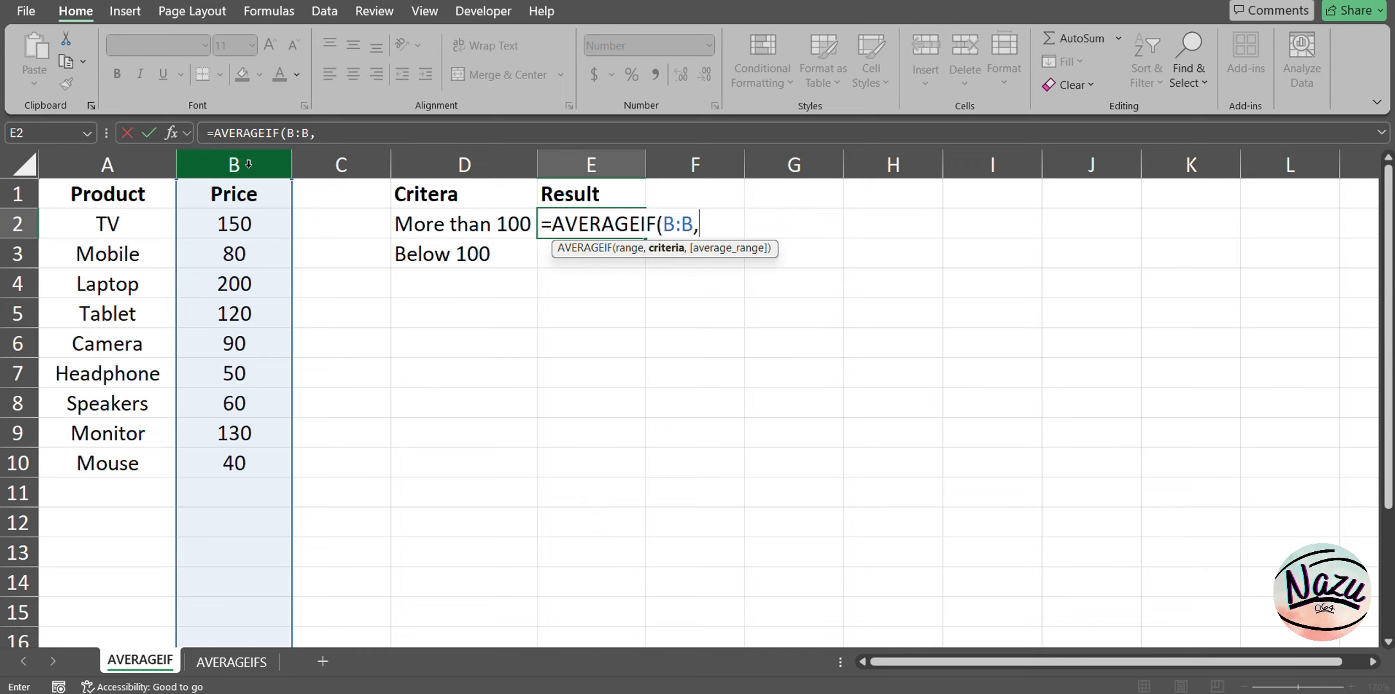
text(">100",)
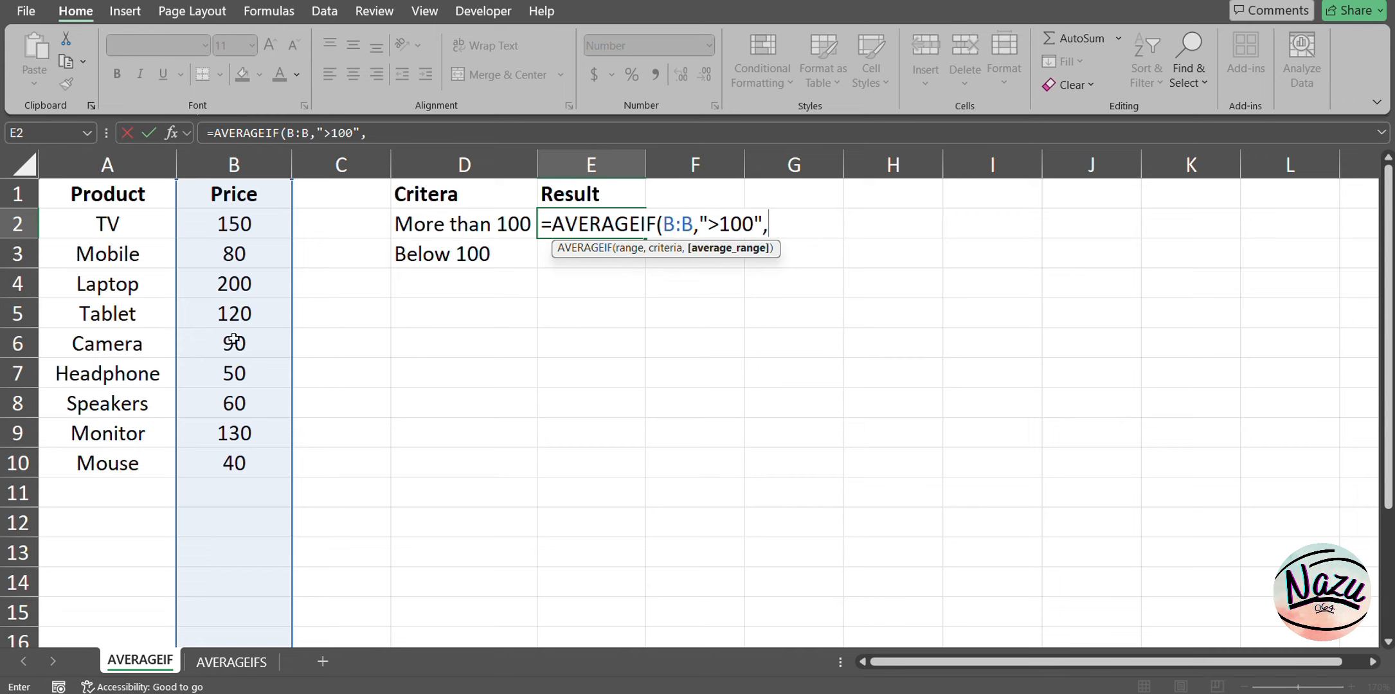
click(263, 166)
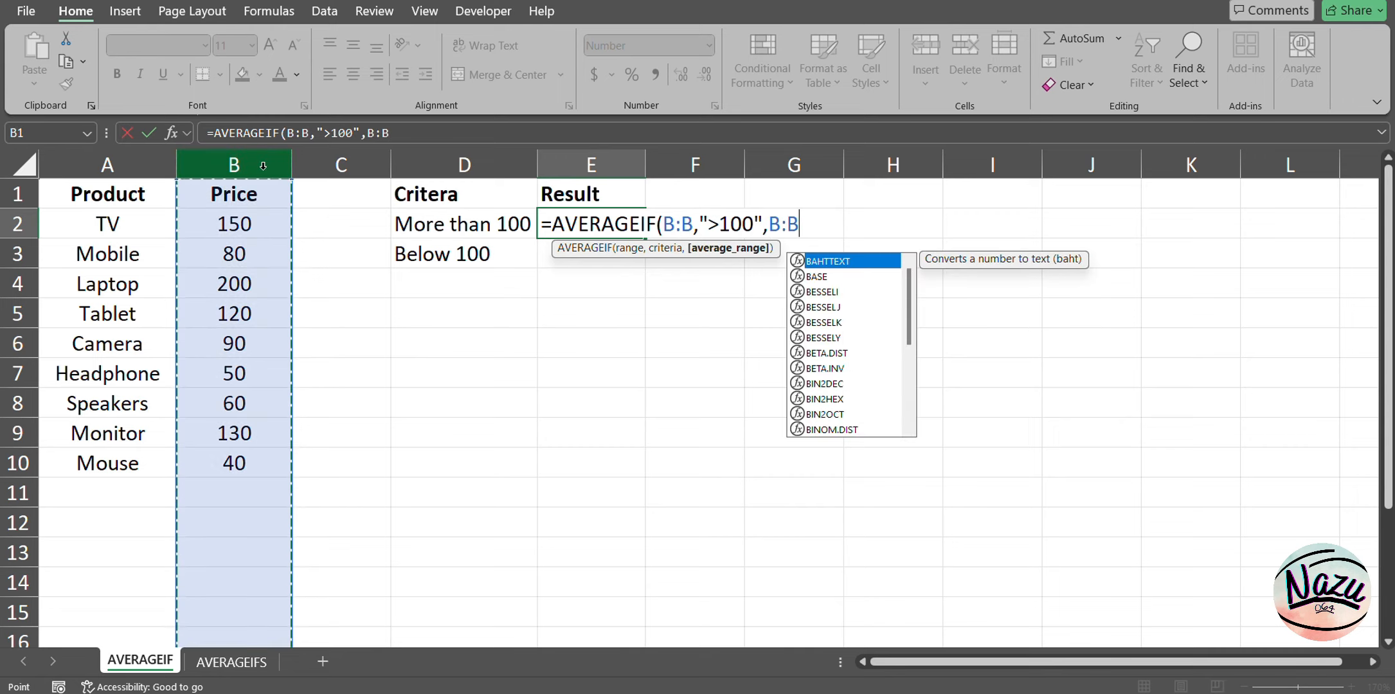
text())
key(Return)
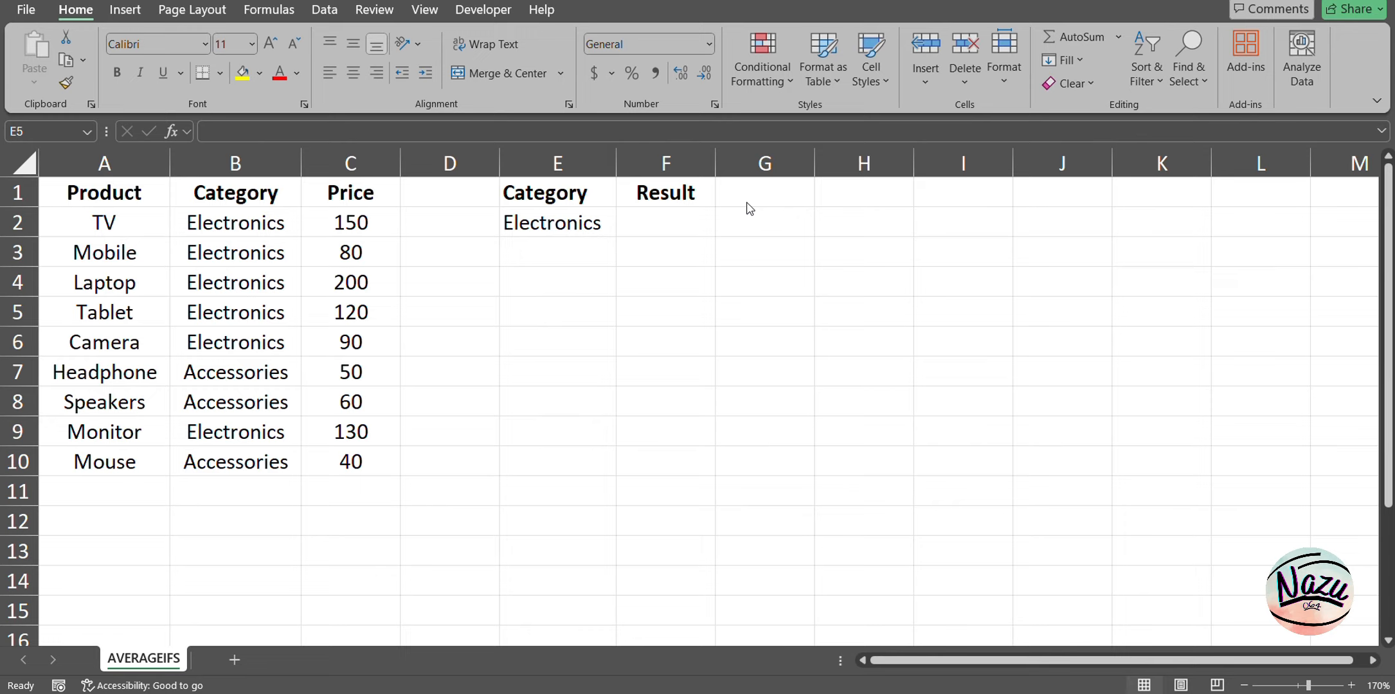
click(710, 274)
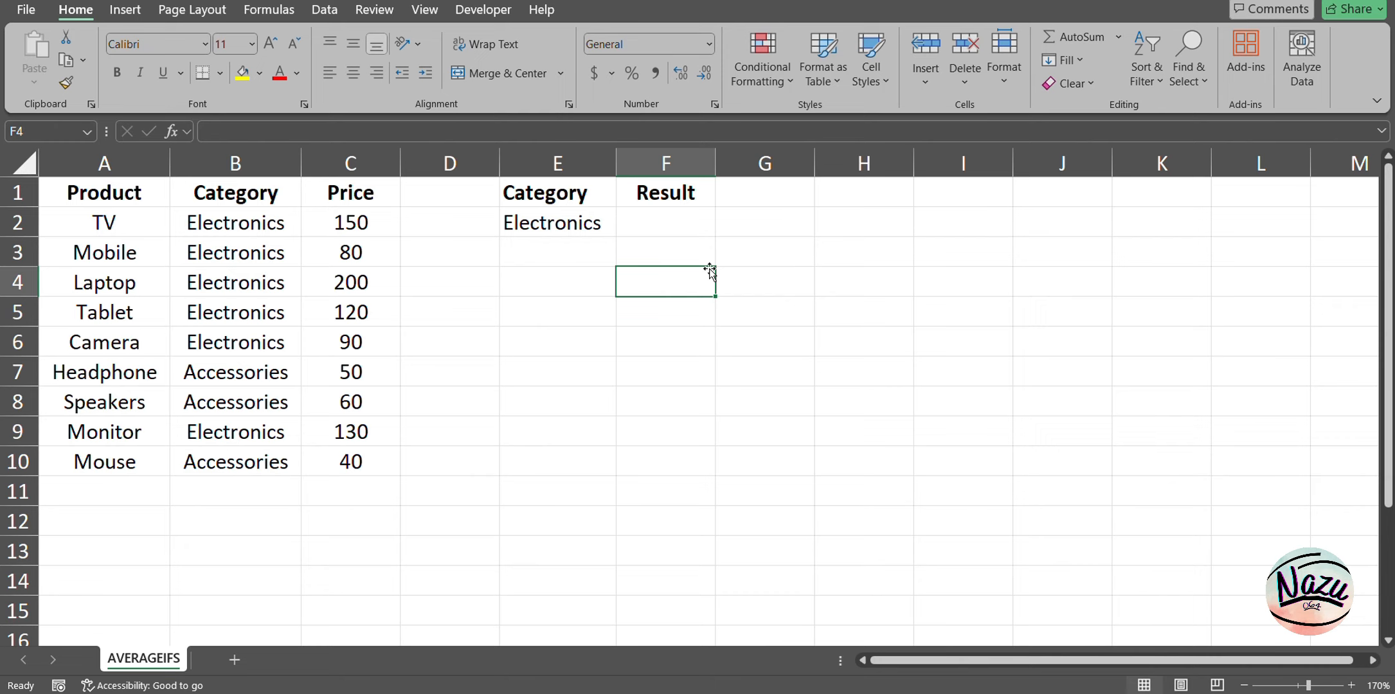
text(=aver)
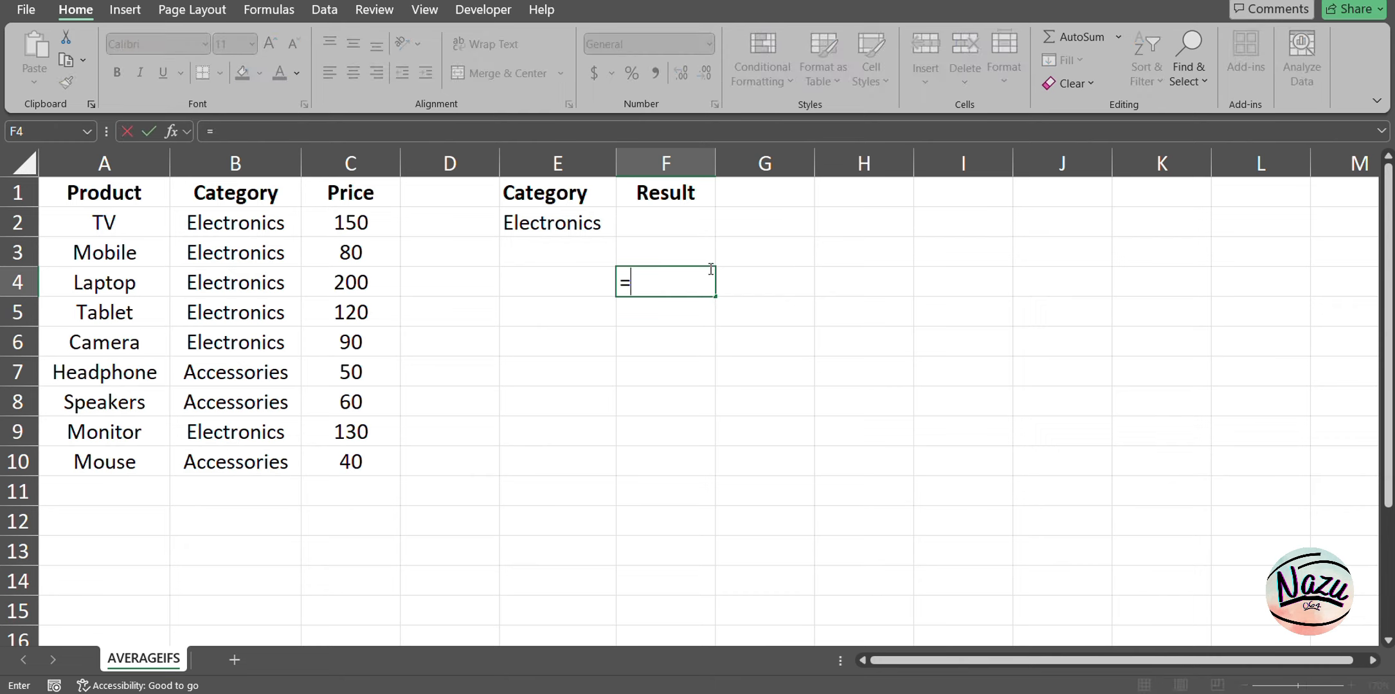
key(Down)
key(Down)
key(Down)
key(Tab)
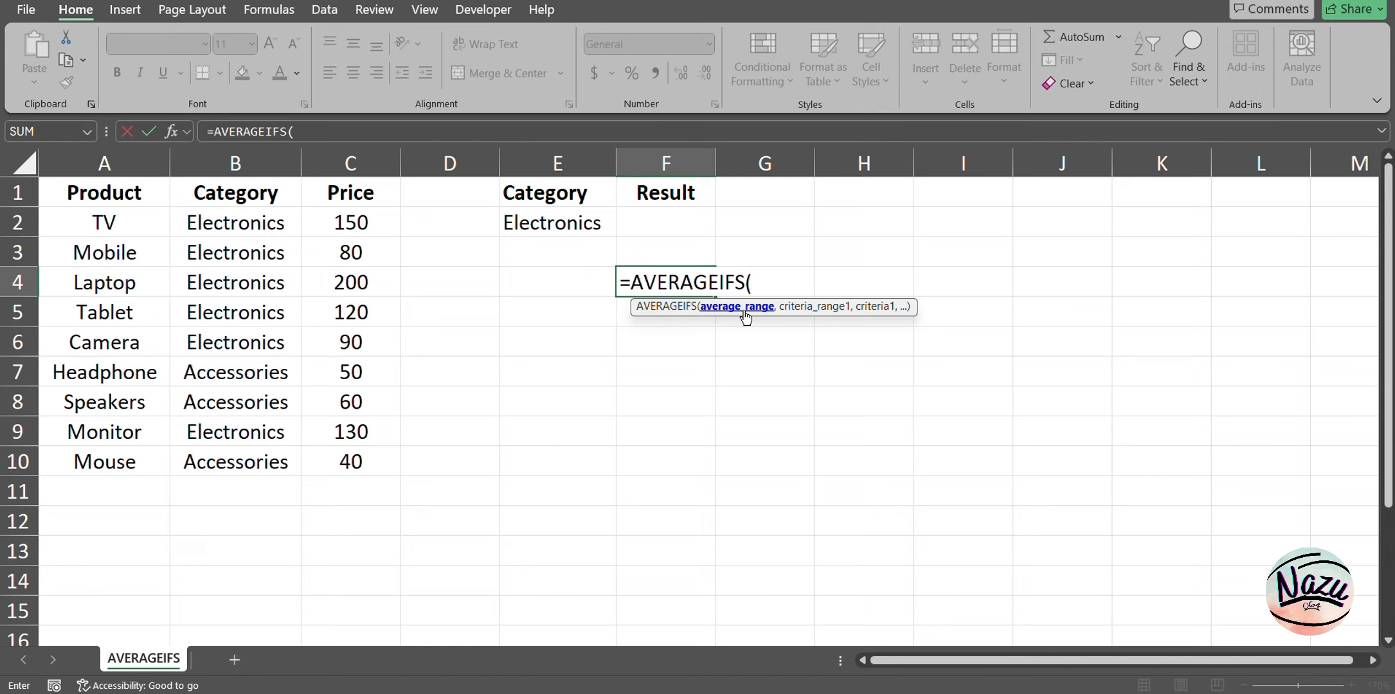
key(Escape)
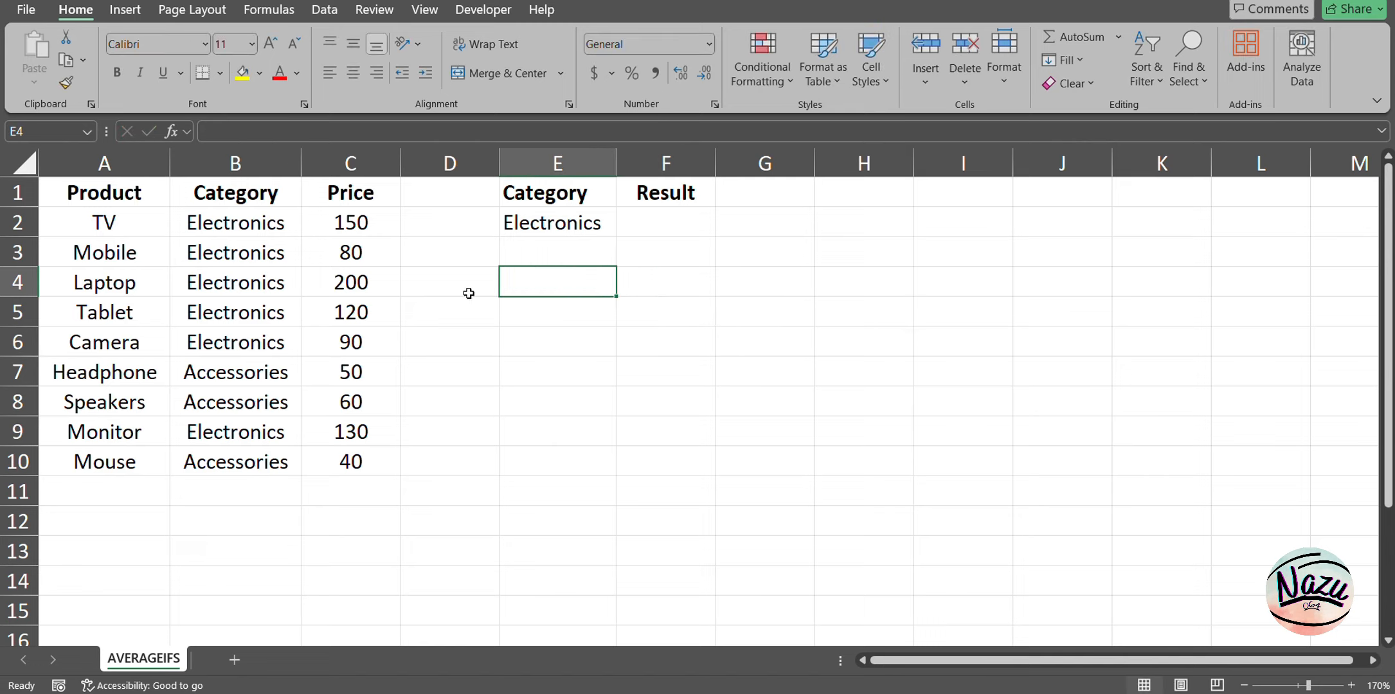
drag(72, 225, 306, 415)
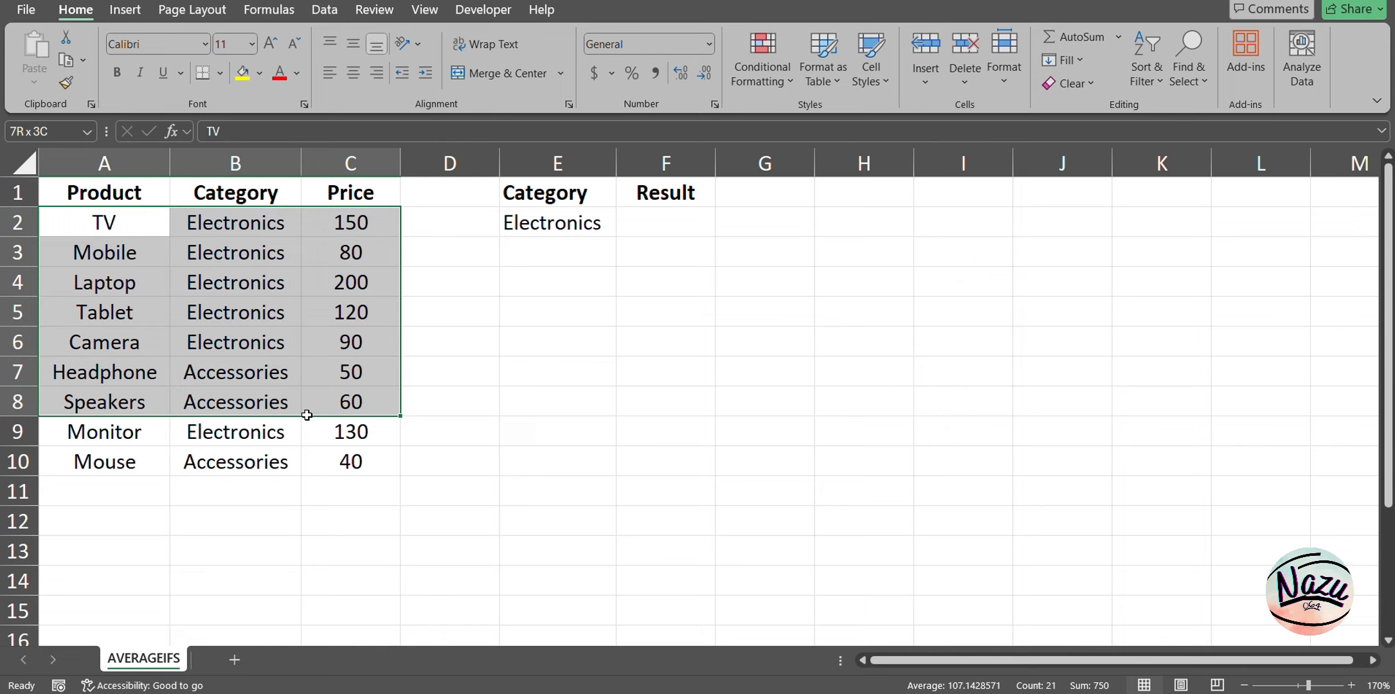
drag(307, 414, 307, 415)
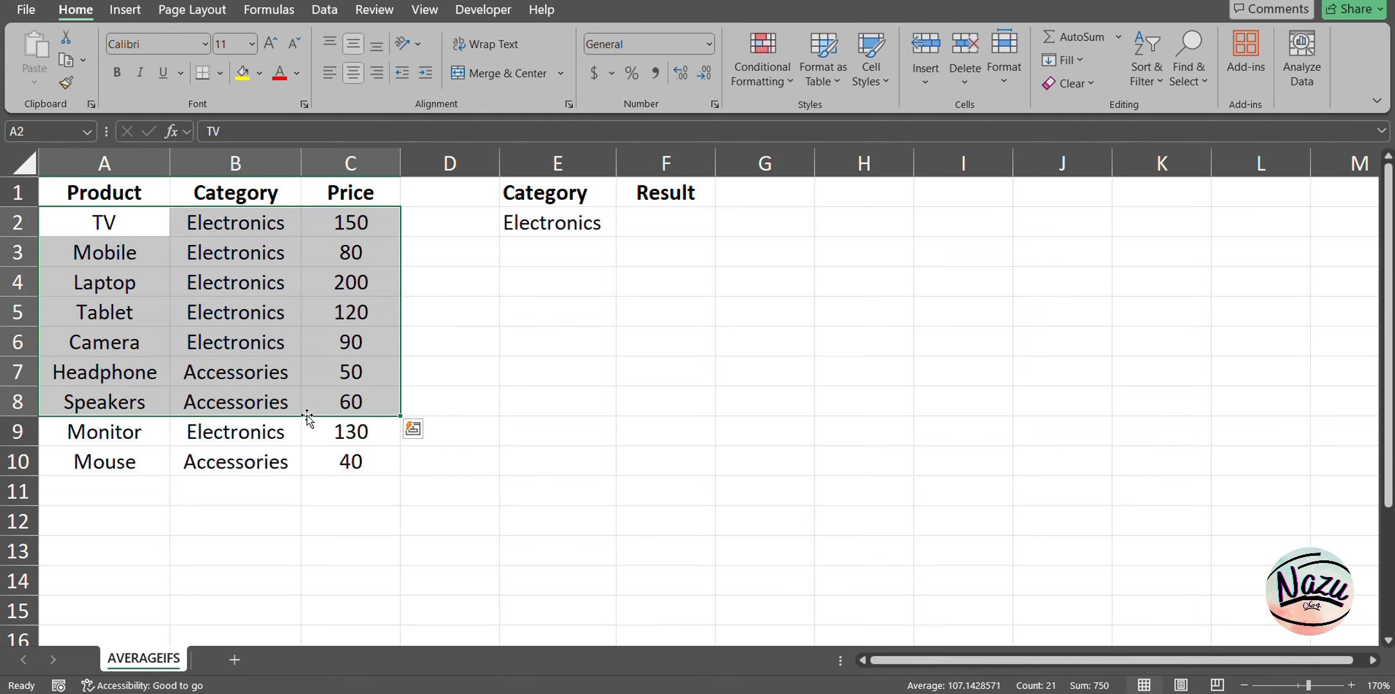
Start an AVERAGEIFS formula in F2 with the whole Price column C:C as the average range.
click(665, 222)
text(=ae)
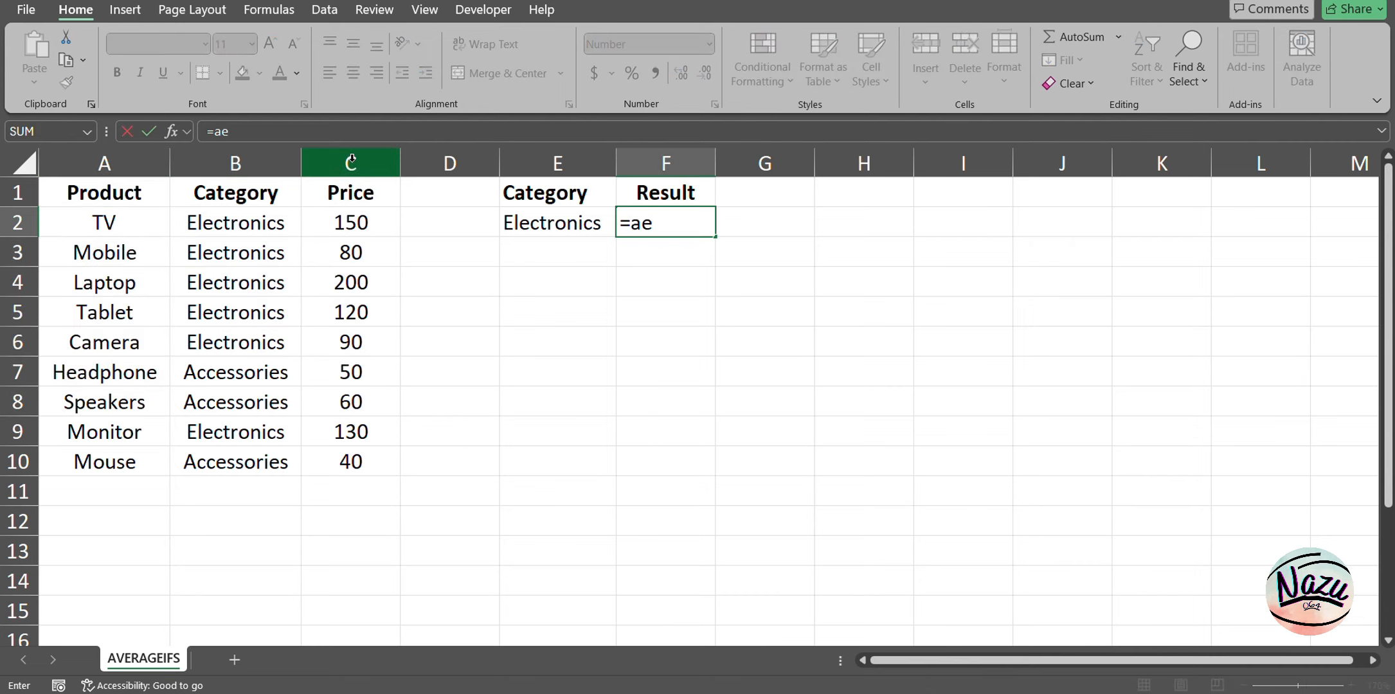
key(BackSpace)
text(vera)
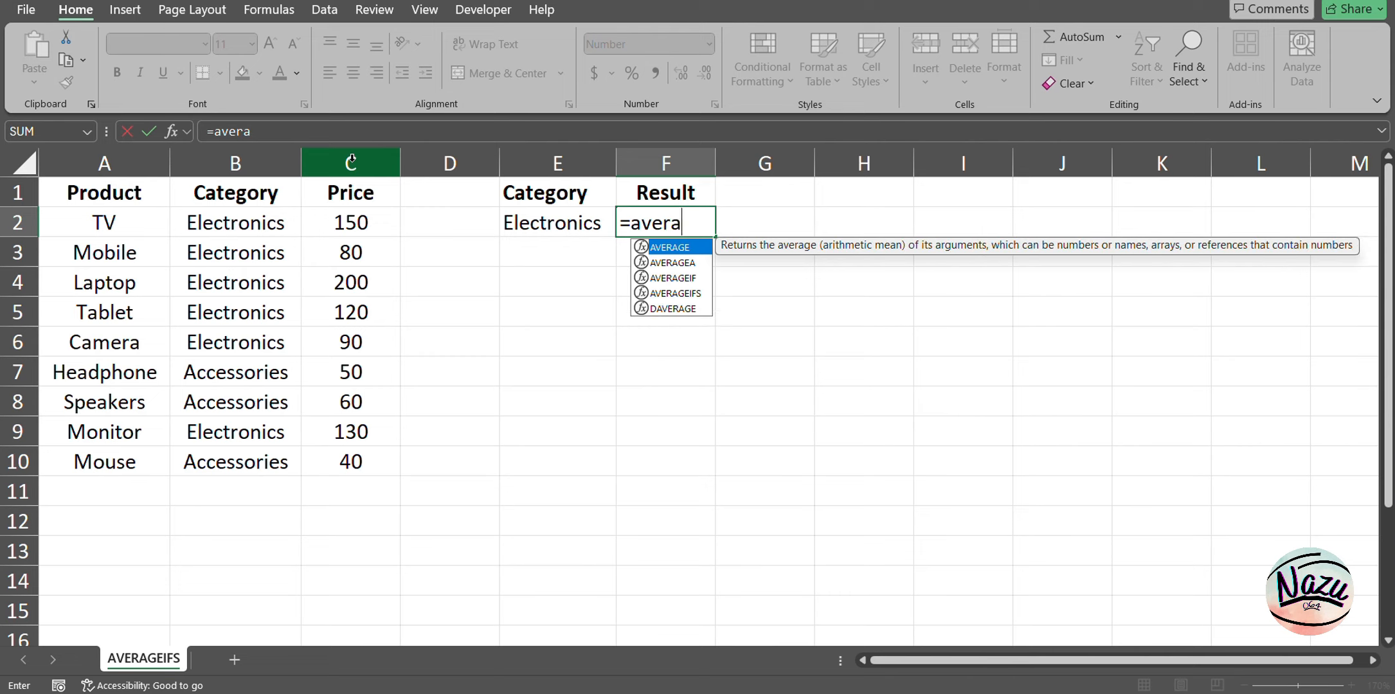
text(geifs)
key(Tab)
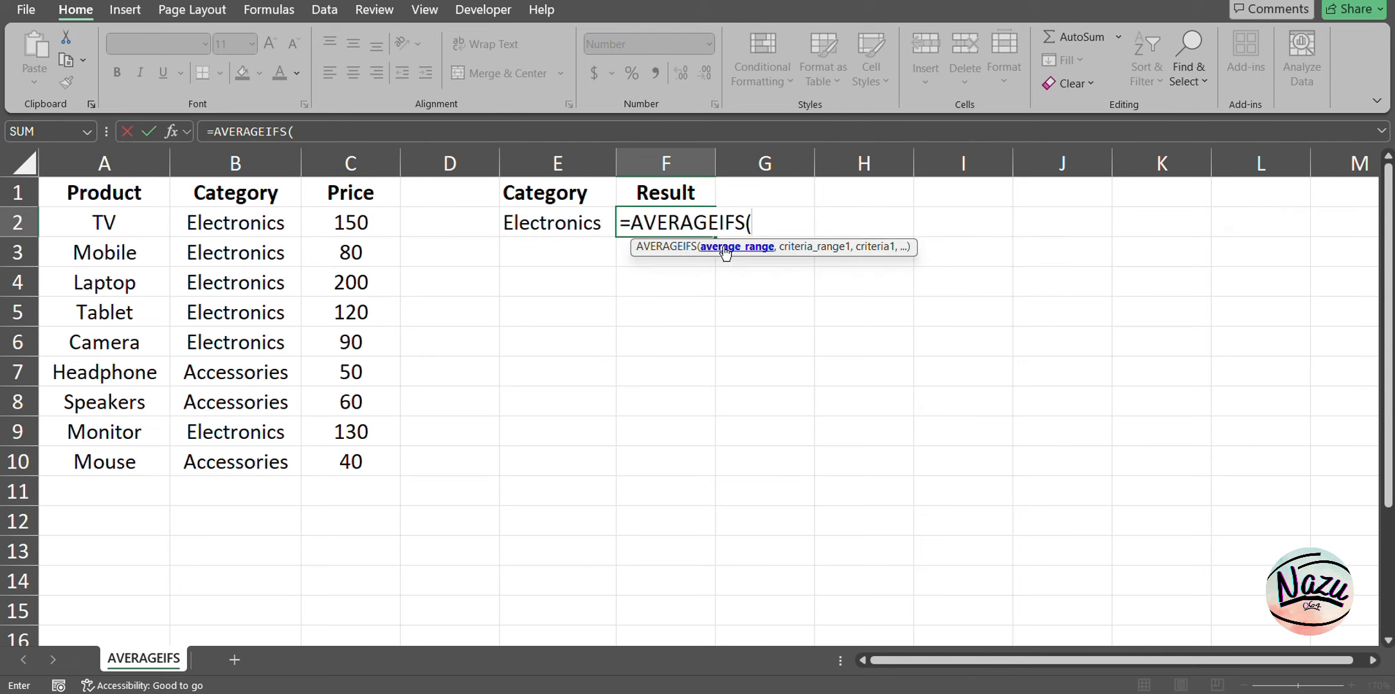
click(389, 163)
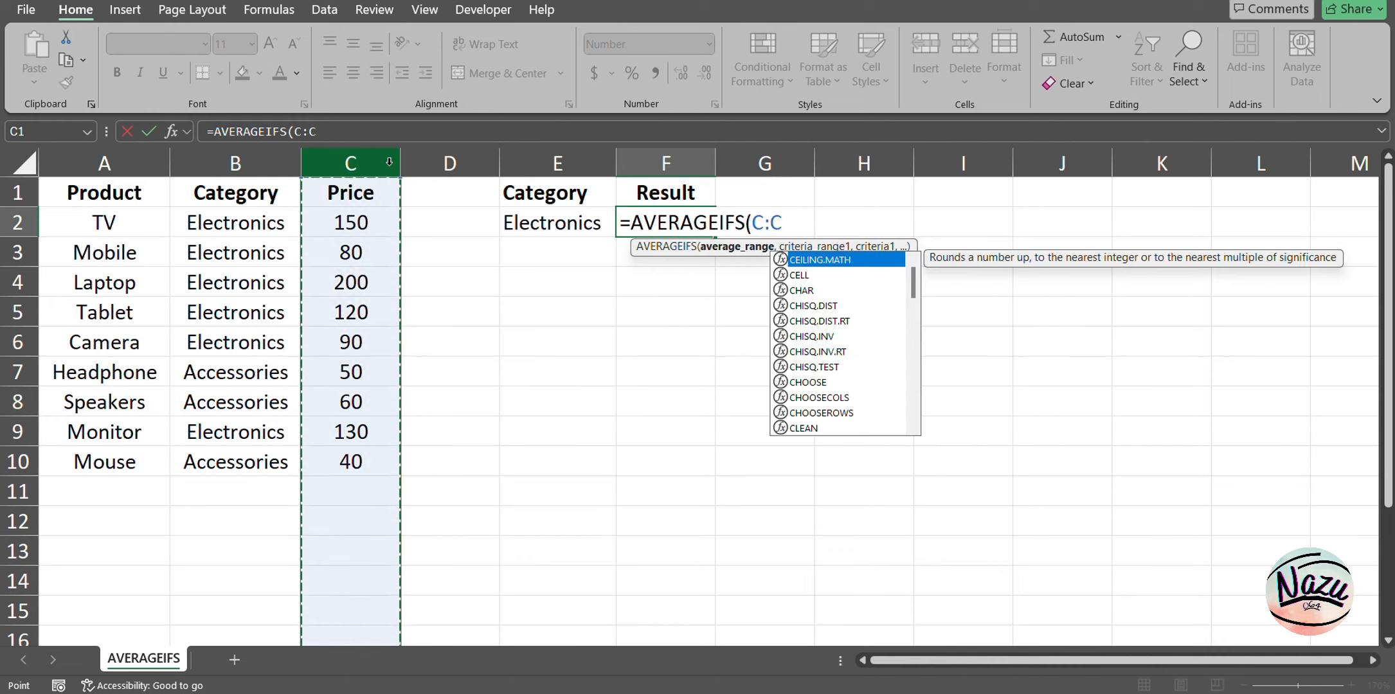
text(,)
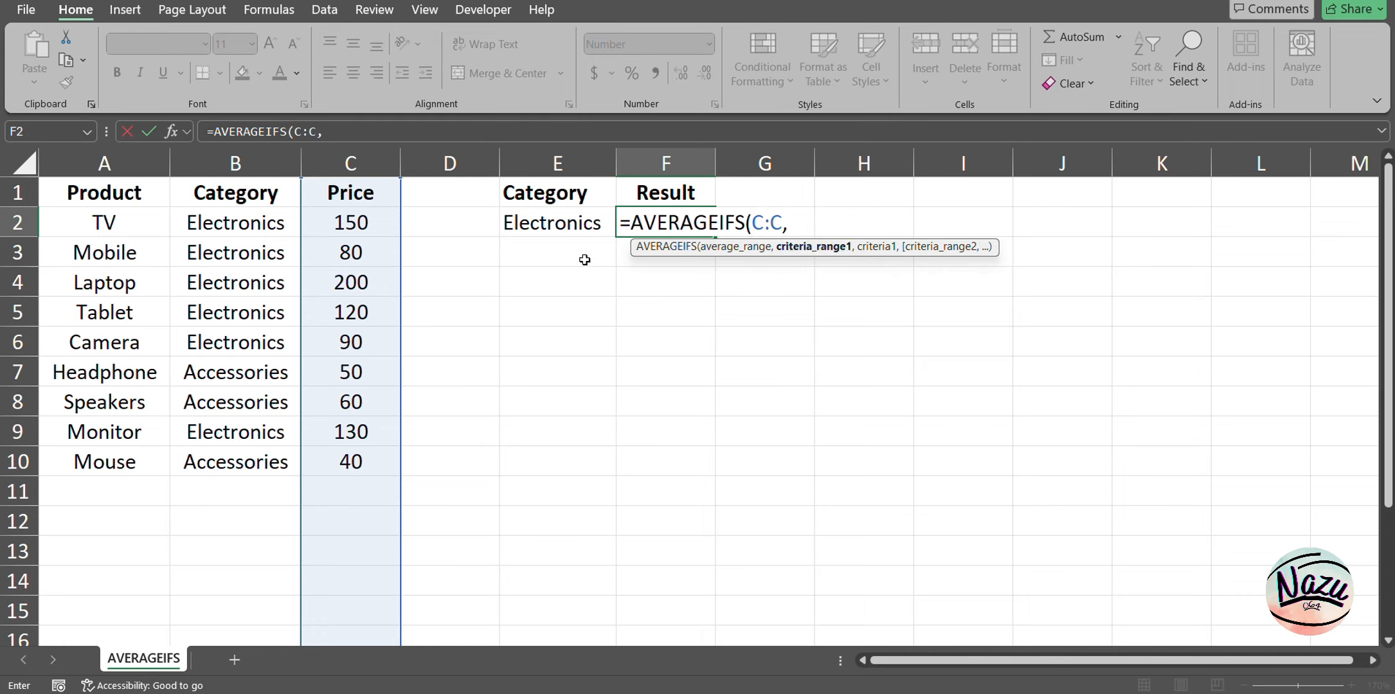
Complete the AVERAGEIFS formula with category range B:B matching E2 and price range C:C with the criterion ">100".
click(253, 157)
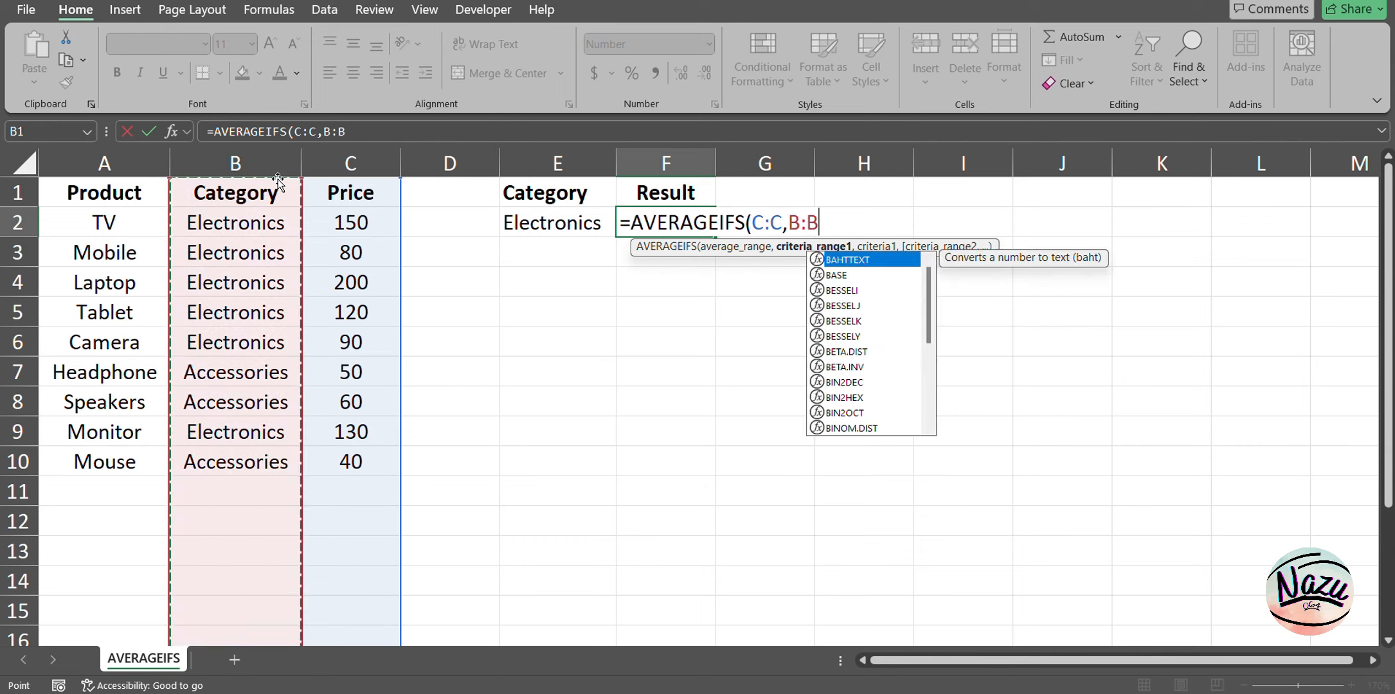
text(,)
click(586, 224)
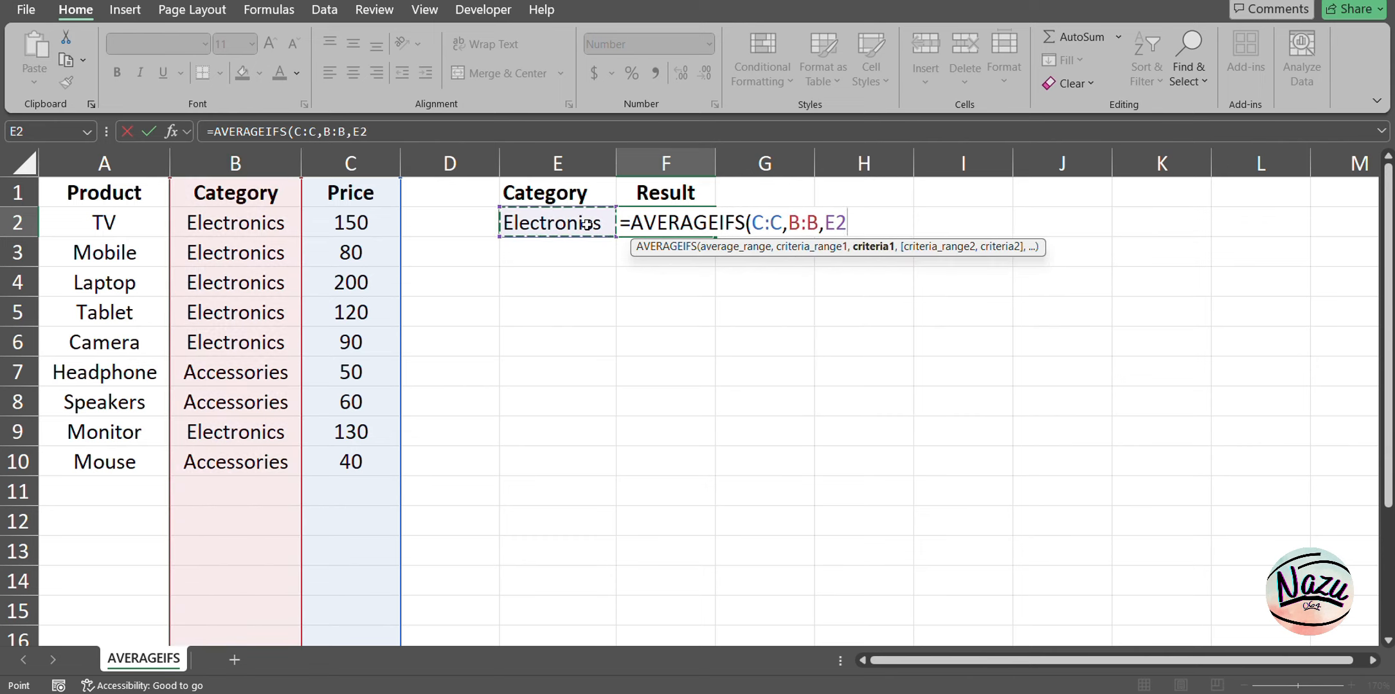
text(,)
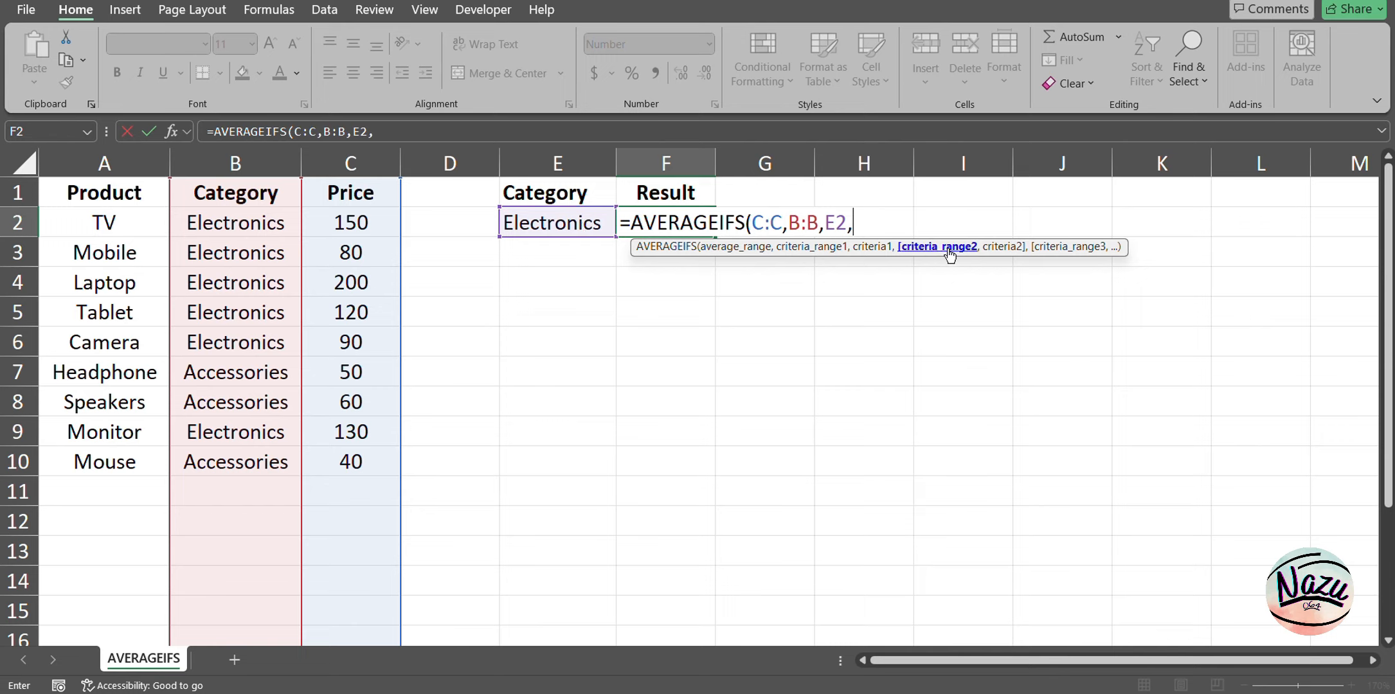
click(343, 162)
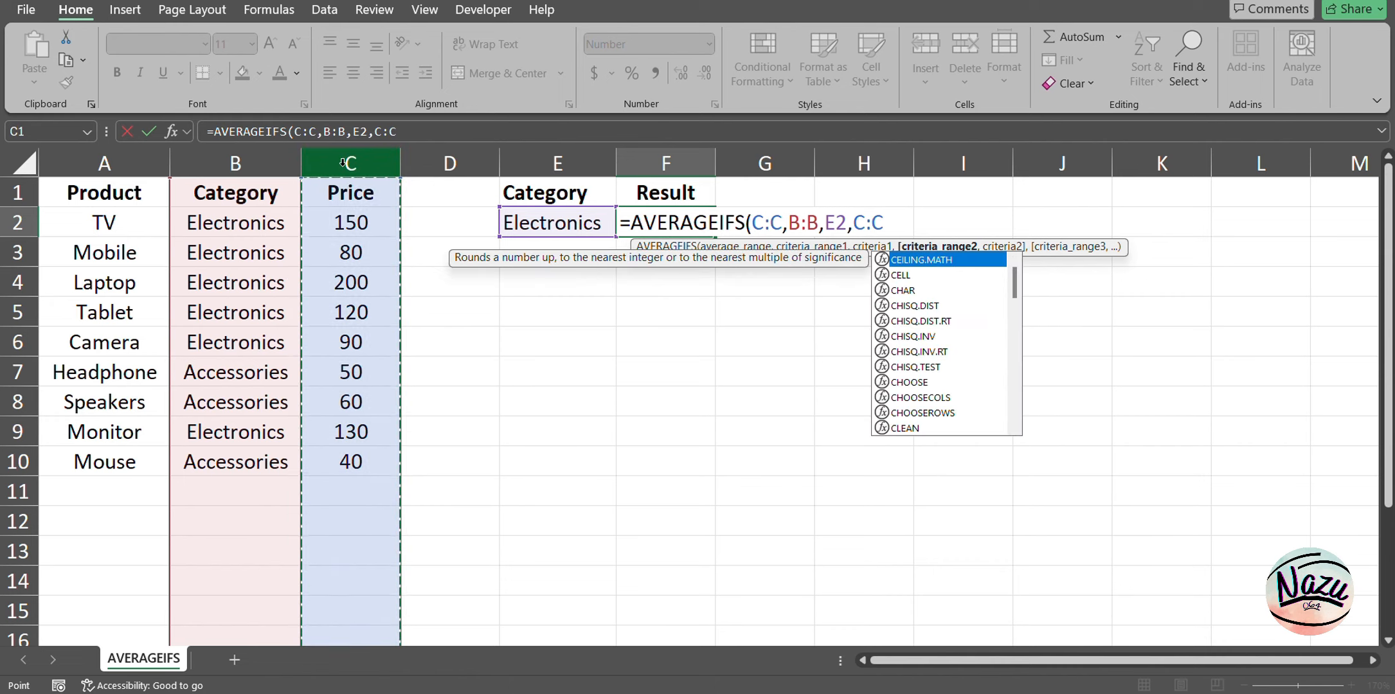
text(,">100")
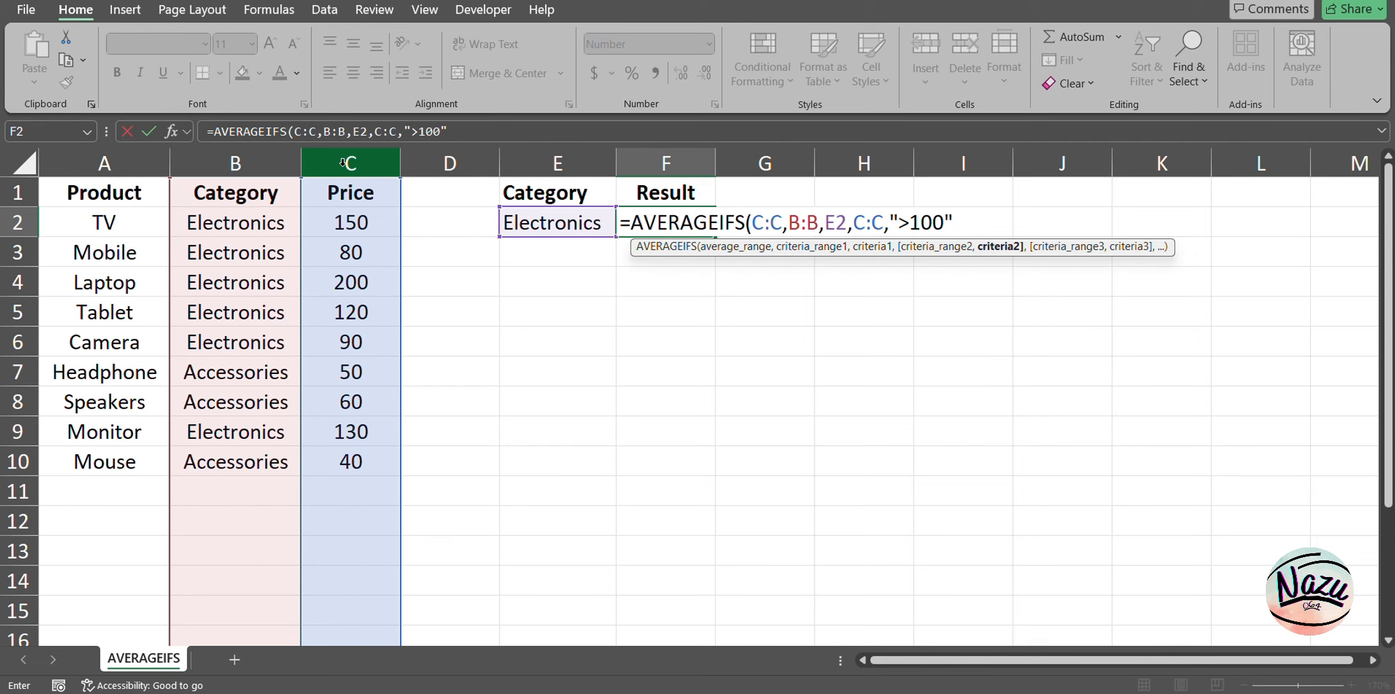
text())
key(Return)
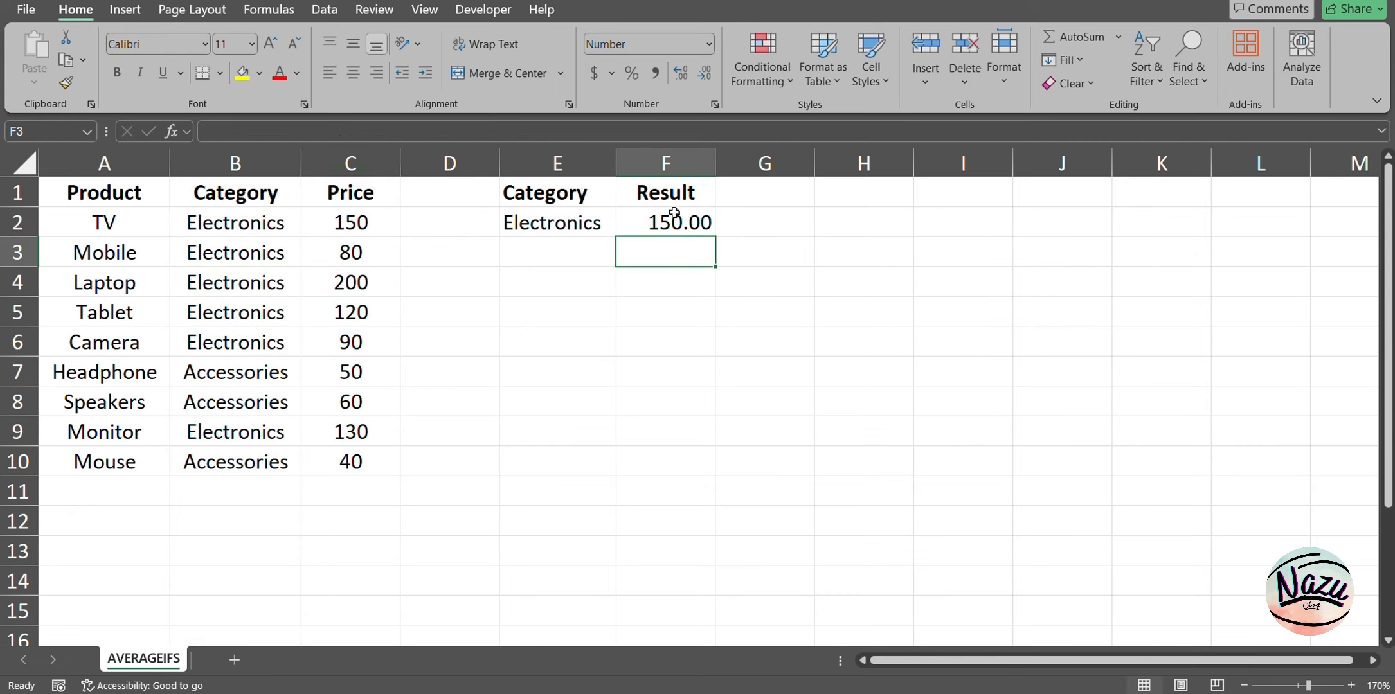
click(697, 227)
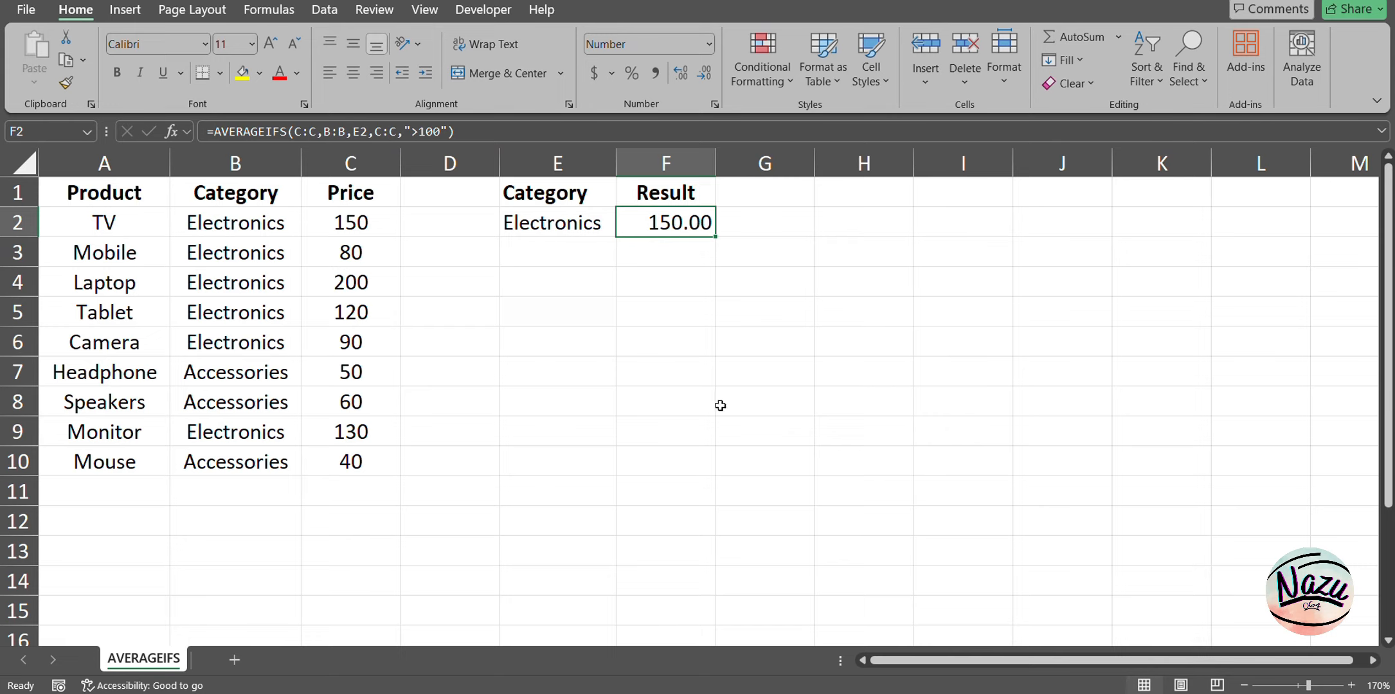